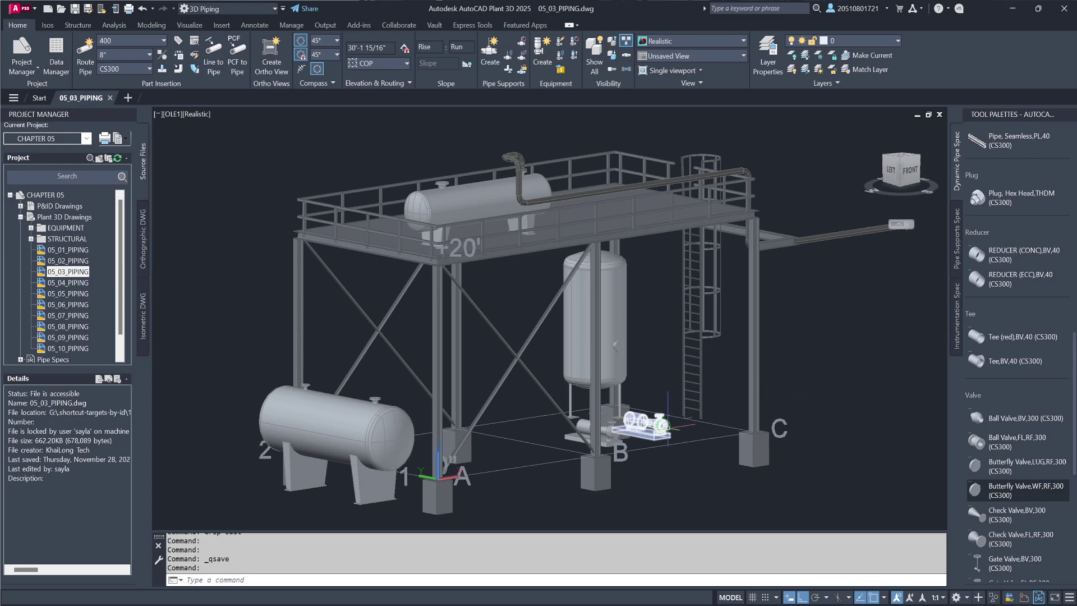
Step: Zoom in on the two pumps beneath the vertical vessel
{"action": "scroll", "coordinate": [660, 407], "scroll_direction": "up", "scroll_amount": 2}
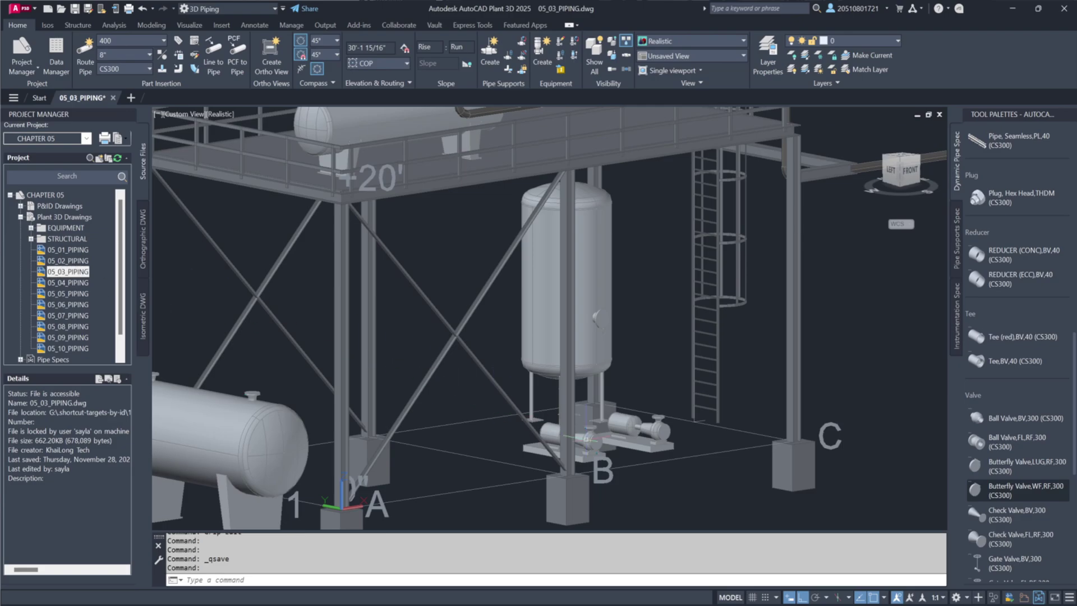
{"action": "scroll", "coordinate": [643, 443], "scroll_direction": "up", "scroll_amount": 5}
{"action": "left_click", "coordinate": [561, 415]}
{"action": "mouse_move", "coordinate": [668, 432]}
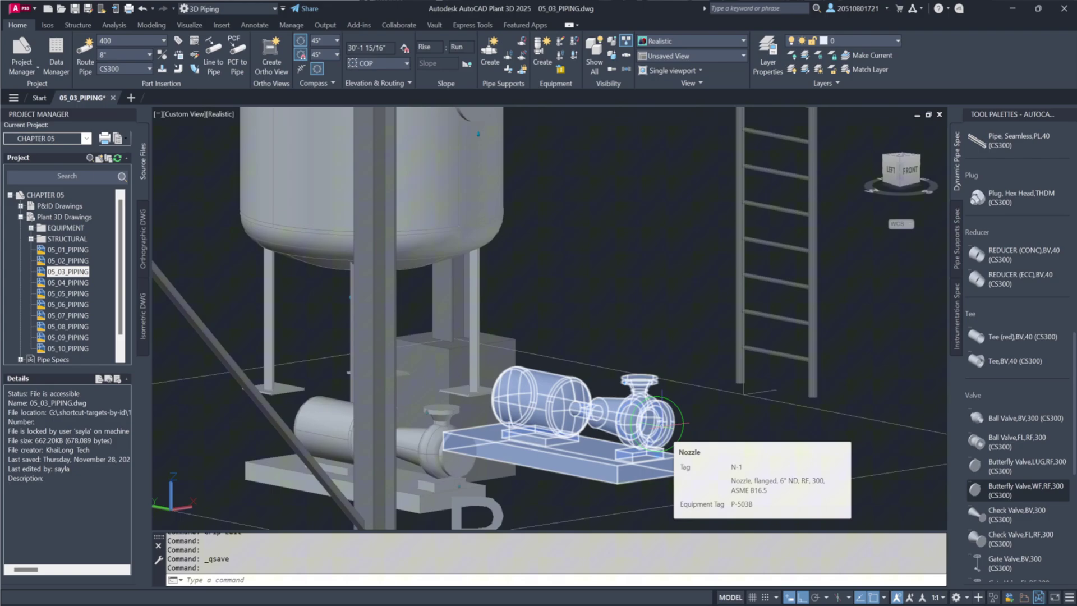
{"action": "key", "text": "Escape"}
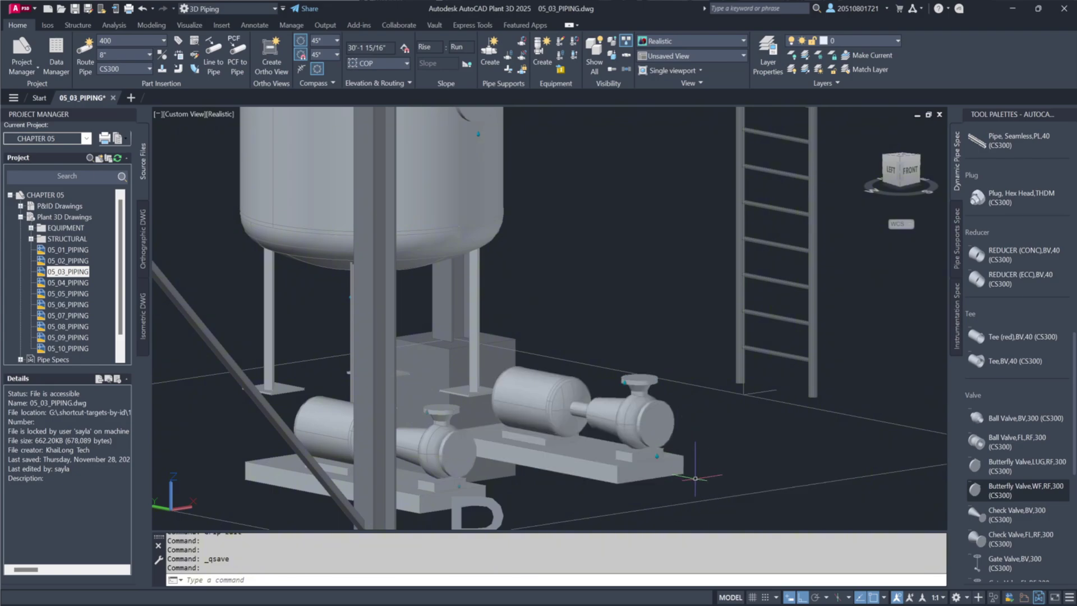
{"action": "left_click", "coordinate": [1068, 597]}
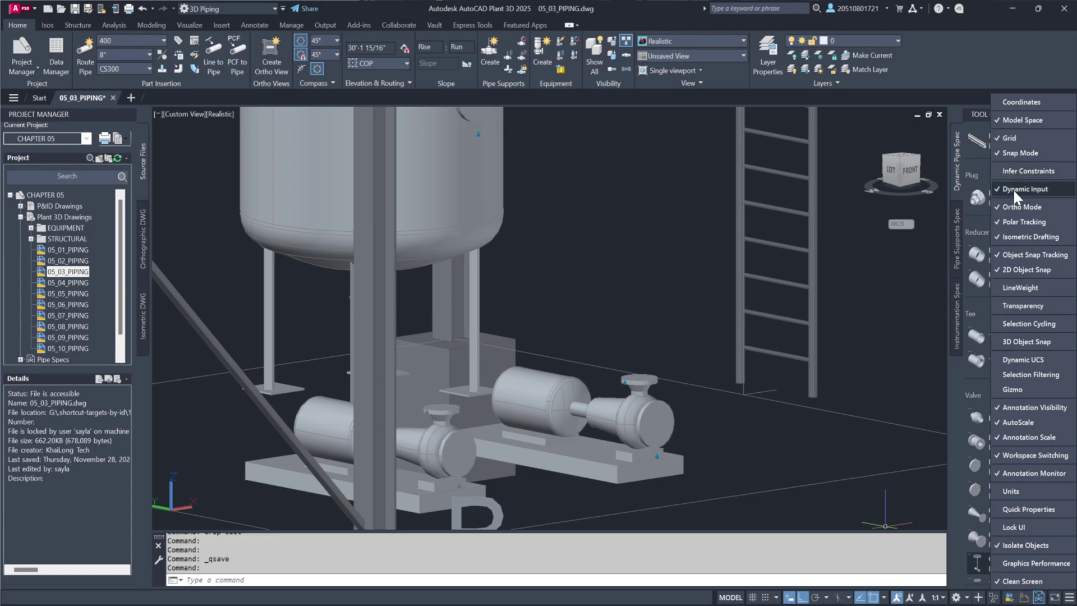
{"action": "left_click", "coordinate": [903, 390]}
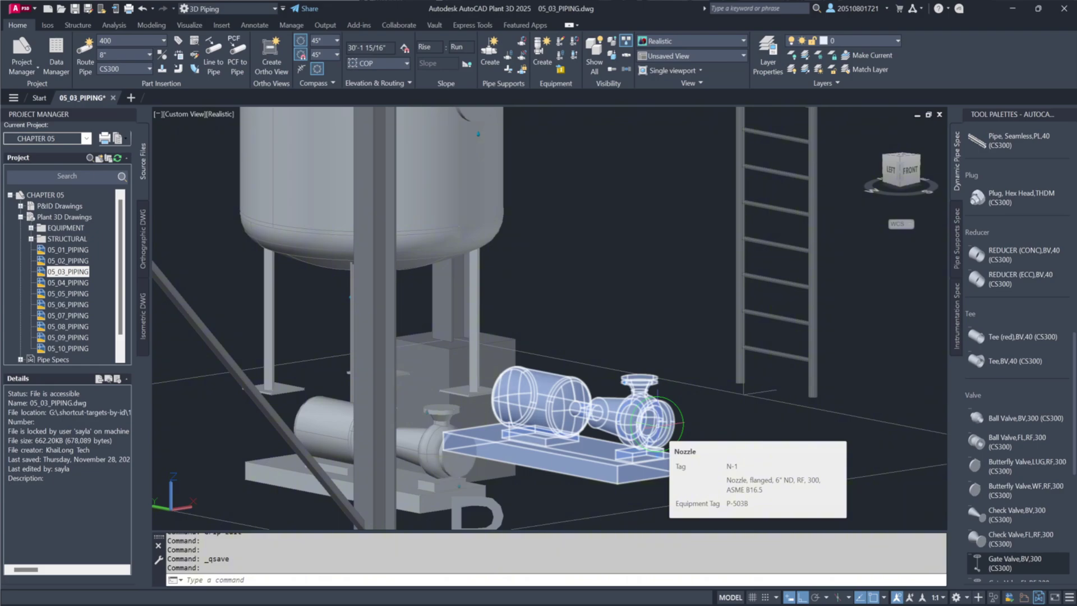
Step: Set the pipe size to 6" and assign new line number 300 for routing
{"action": "left_click", "coordinate": [132, 55]}
{"action": "left_click", "coordinate": [127, 149]}
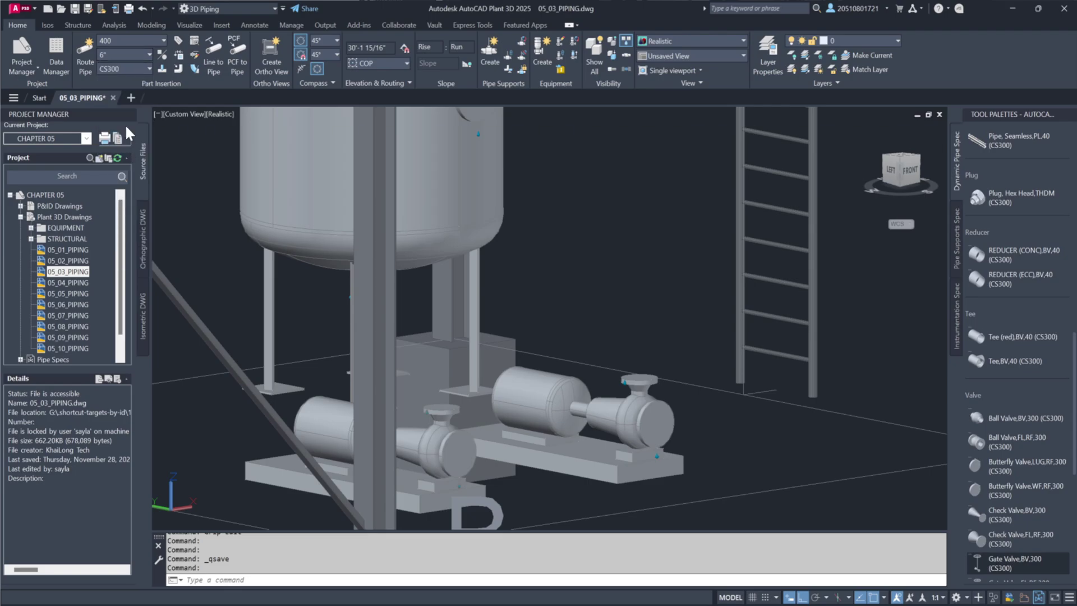
{"action": "left_click", "coordinate": [142, 40]}
{"action": "left_click", "coordinate": [139, 55]}
{"action": "type", "text": "300"}
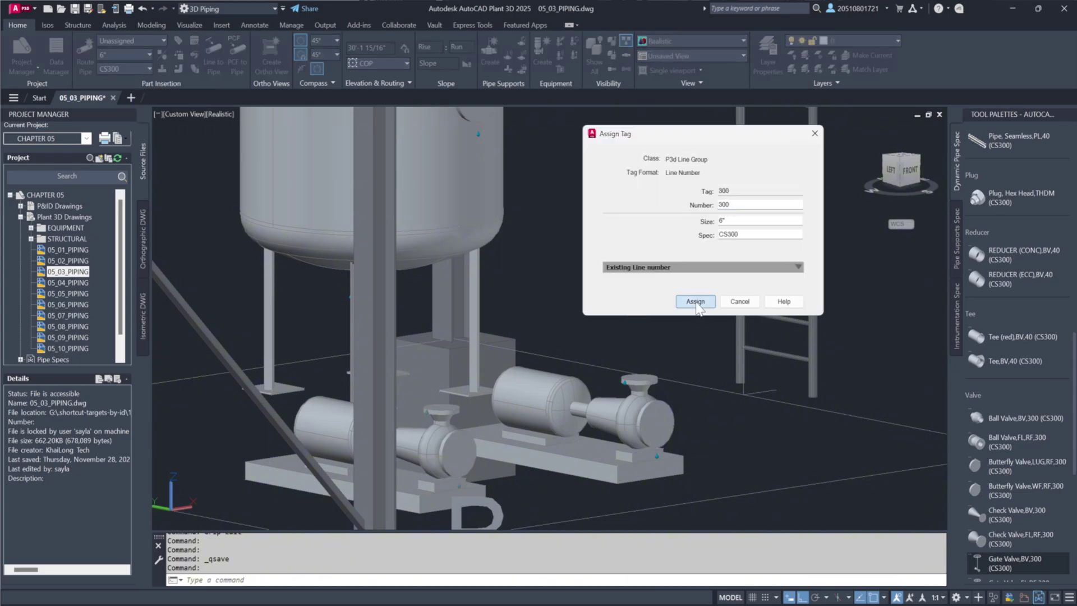
{"action": "left_click", "coordinate": [696, 301]}
{"action": "key", "text": "Escape"}
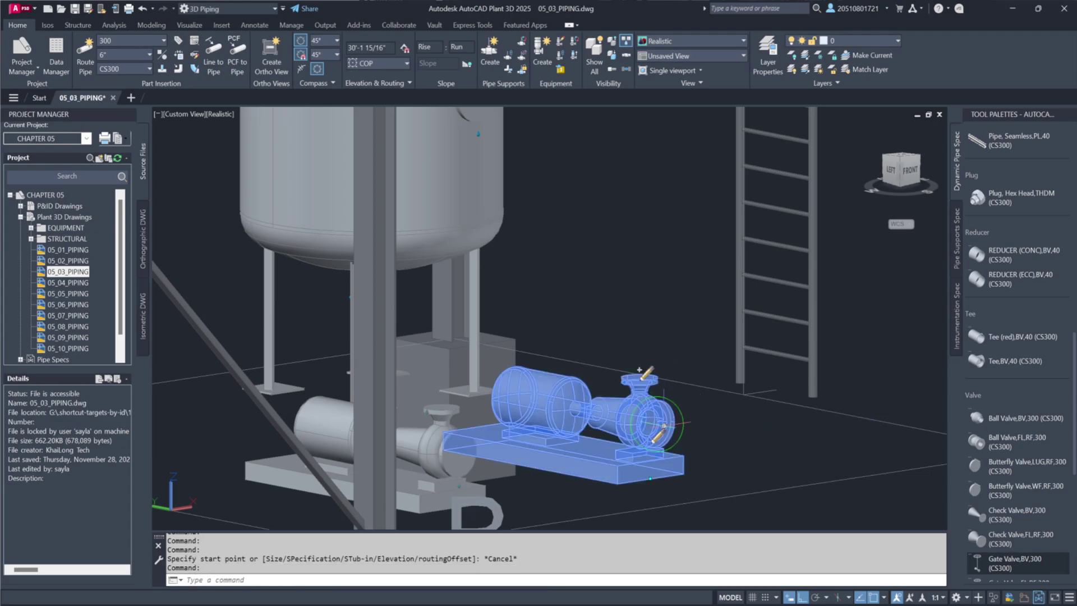
Step: Start the line 300 pipe from the pump nozzle with a 24" first run
{"action": "key", "text": "Return"}
{"action": "left_click", "coordinate": [654, 422]}
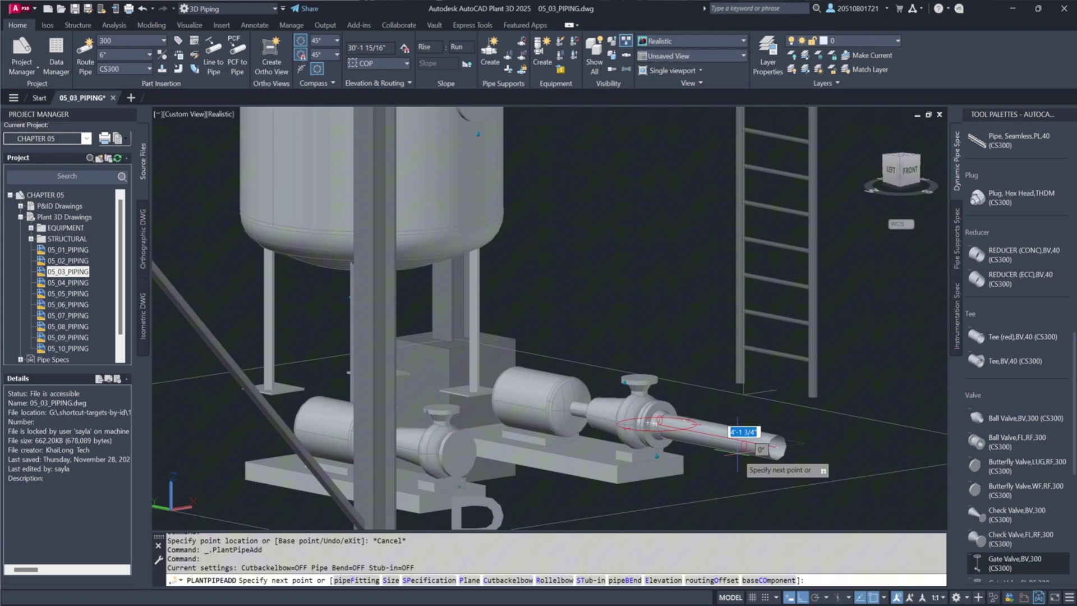
{"action": "type", "text": "24"}
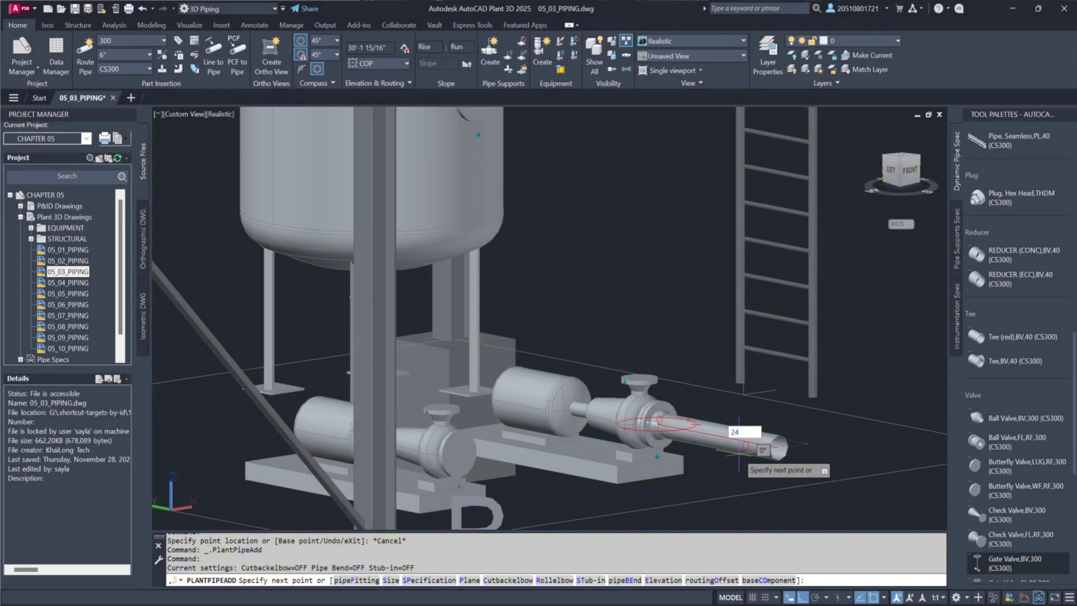
{"action": "key", "text": "Return"}
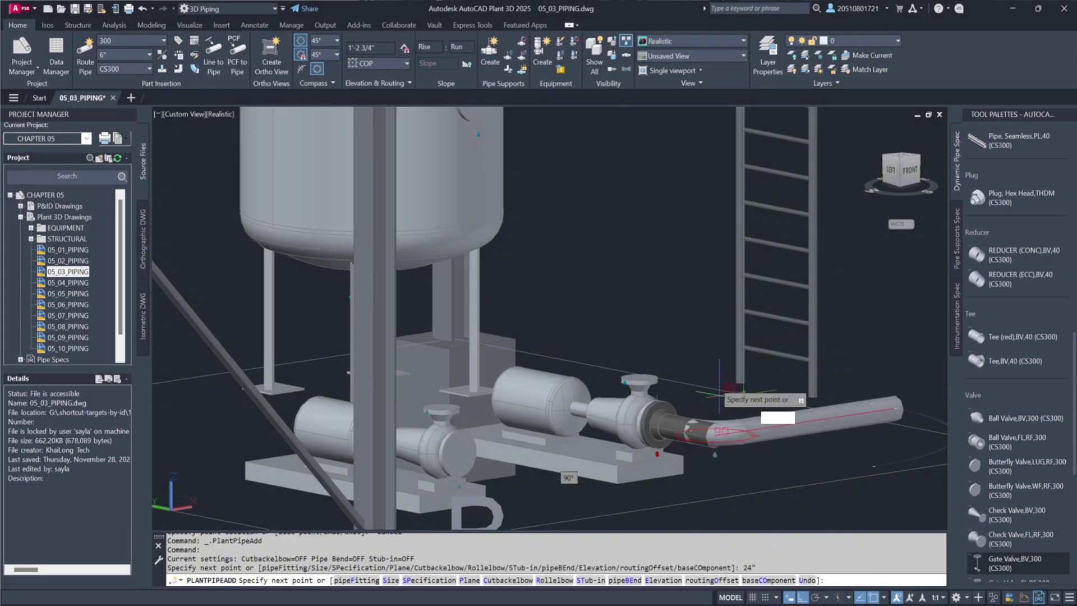
Step: Turn the pipe up 15' vertically, then run it 30' horizontally
{"action": "type", "text": "p"}
{"action": "key", "text": "Return"}
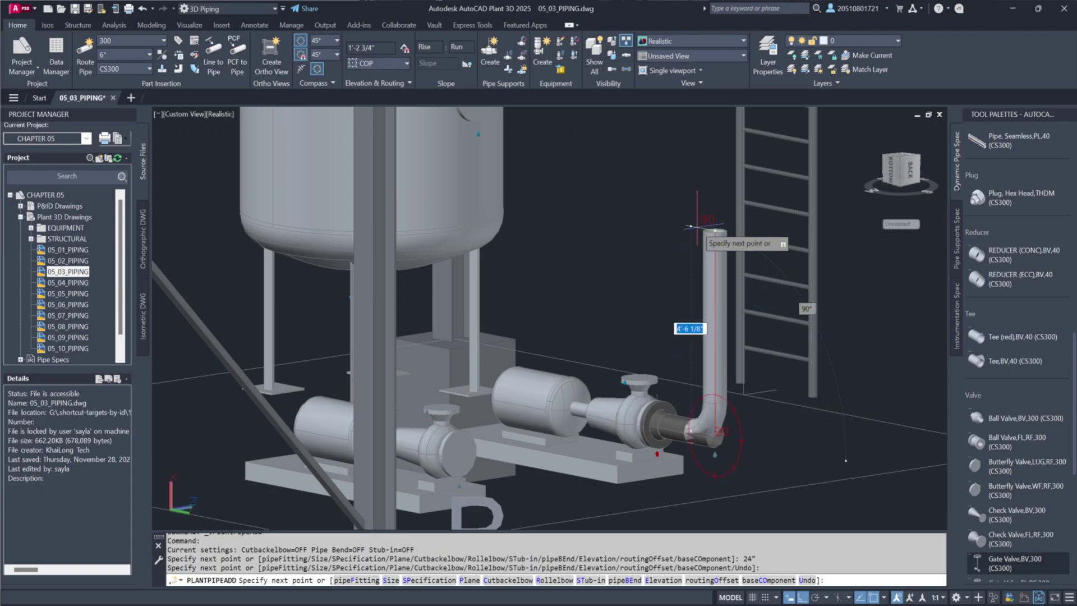
{"action": "type", "text": "15'"}
{"action": "key", "text": "Return"}
{"action": "scroll", "coordinate": [685, 326], "scroll_direction": "down", "scroll_amount": 5}
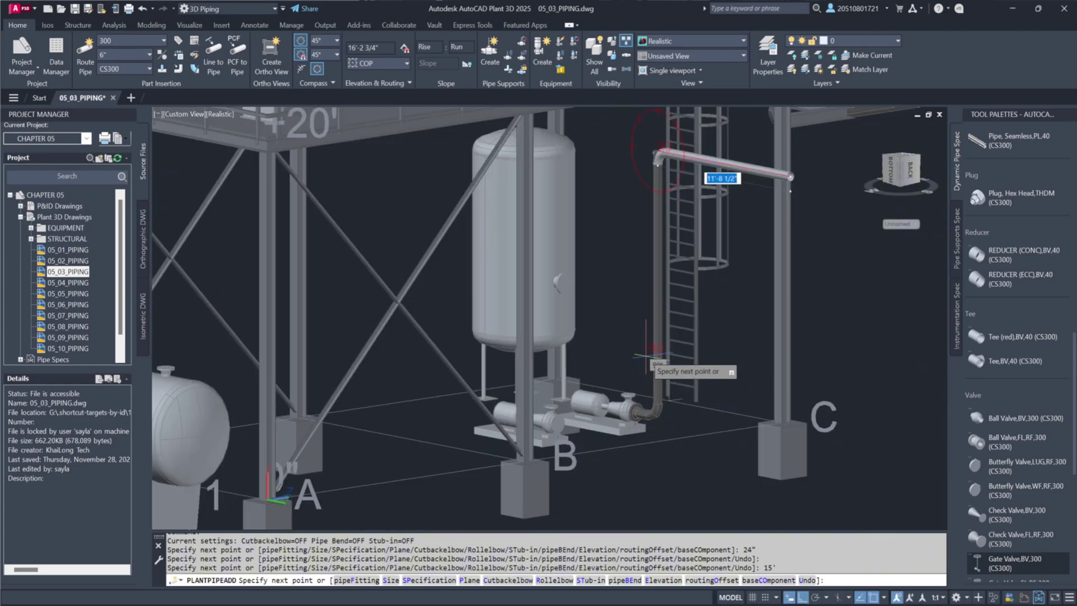
{"action": "type", "text": "p"}
{"action": "key", "text": "Return"}
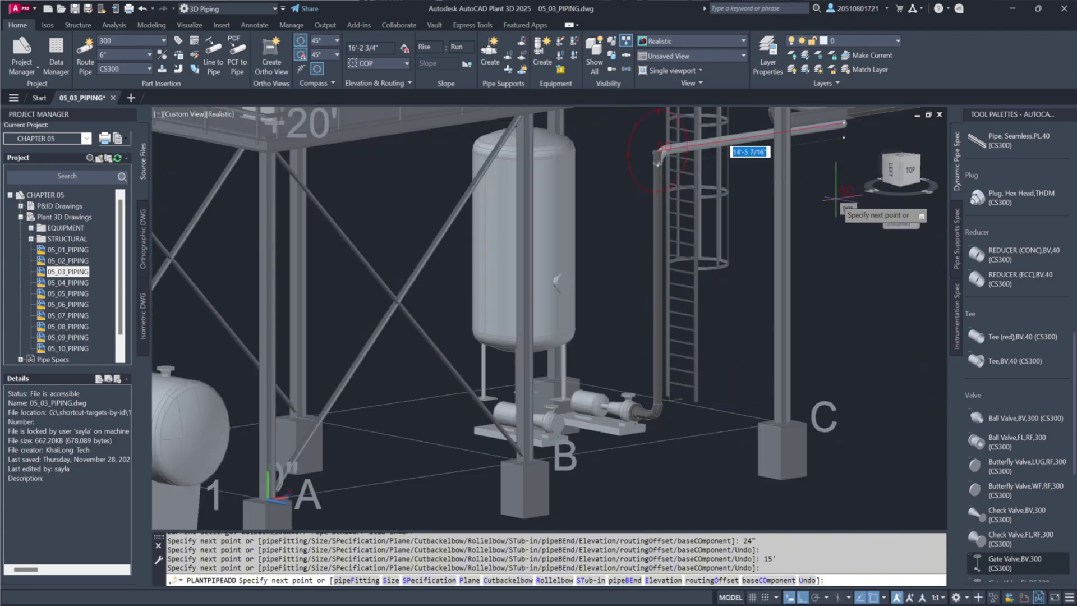
{"action": "type", "text": "30'"}
{"action": "key", "text": "Return"}
{"action": "key", "text": "Return"}
{"action": "scroll", "coordinate": [785, 279], "scroll_direction": "down", "scroll_amount": 5}
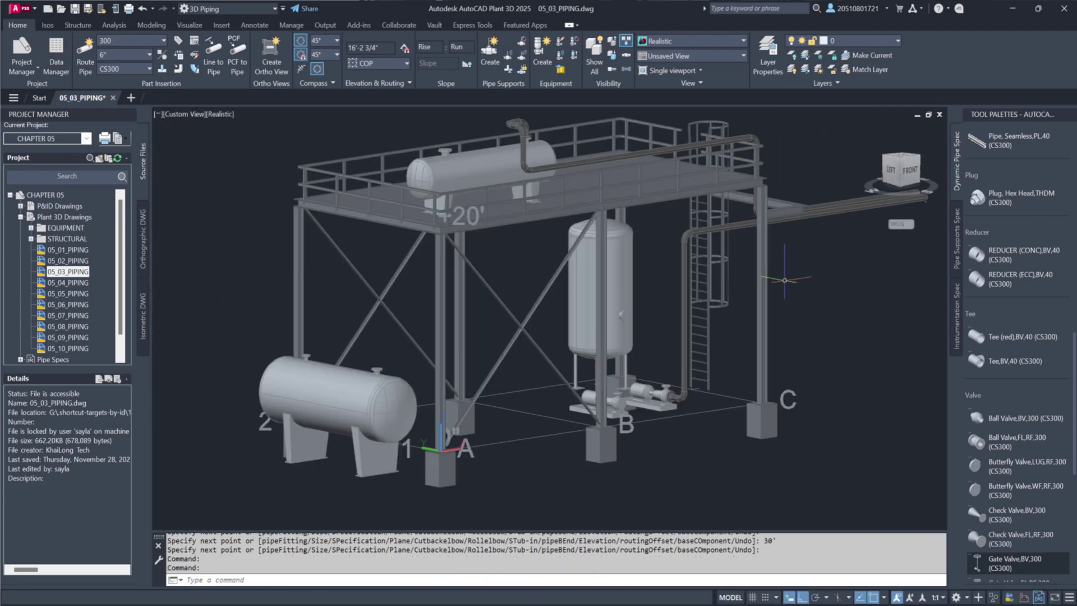
Step: Bring the vessel's bottom nozzle into view and switch the piping spec to CS150
{"action": "middle_click_drag", "start_coordinate": [785, 279], "coordinate": [478, 427], "text": "shift"}
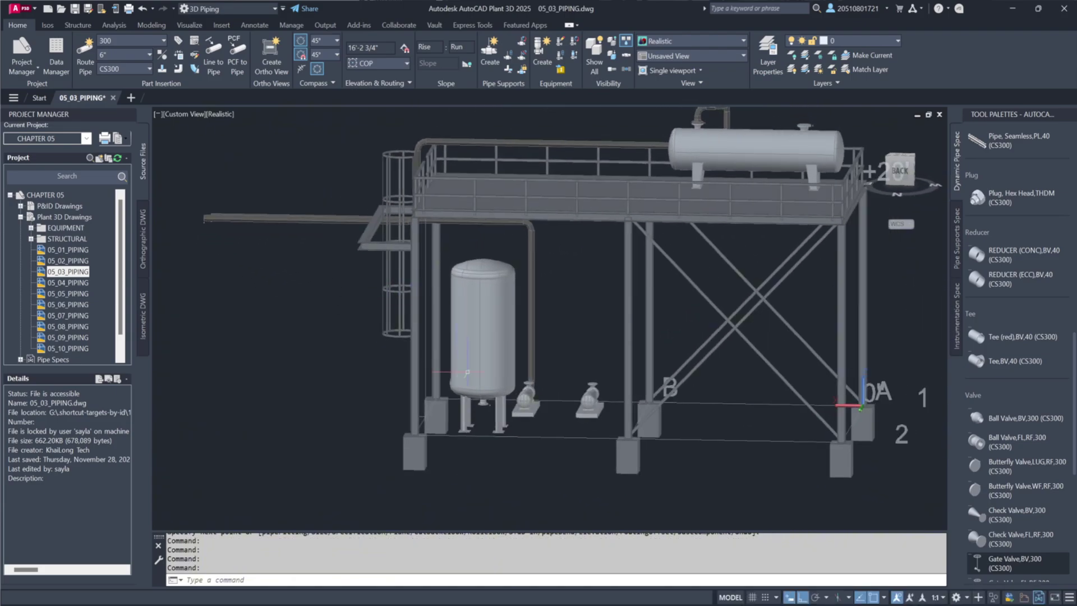
{"action": "scroll", "coordinate": [478, 428], "scroll_direction": "up", "scroll_amount": 6}
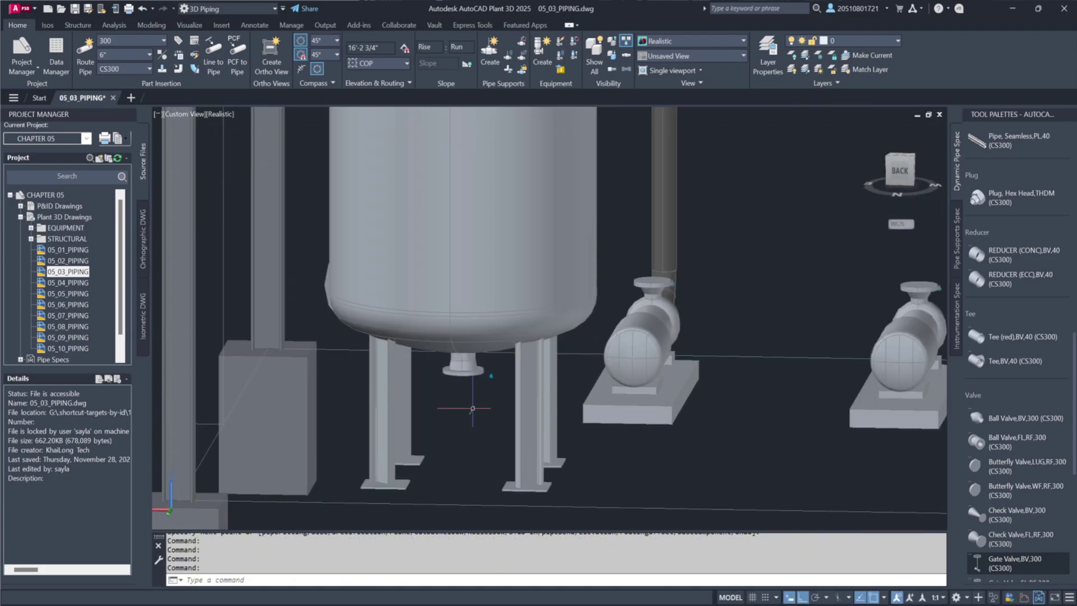
{"action": "mouse_move", "coordinate": [470, 375]}
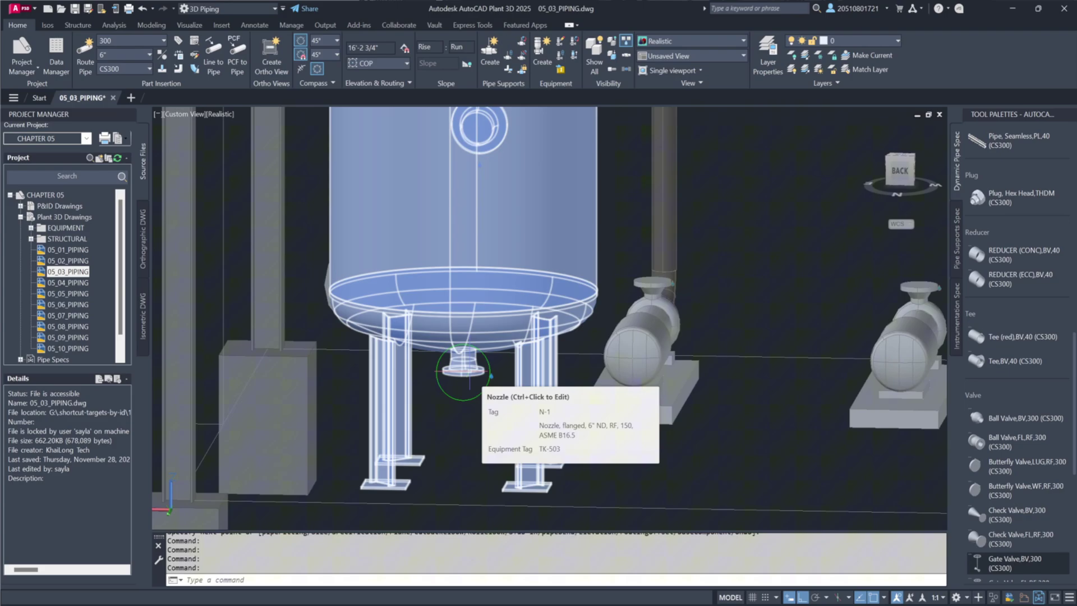
{"action": "left_click", "coordinate": [132, 67]}
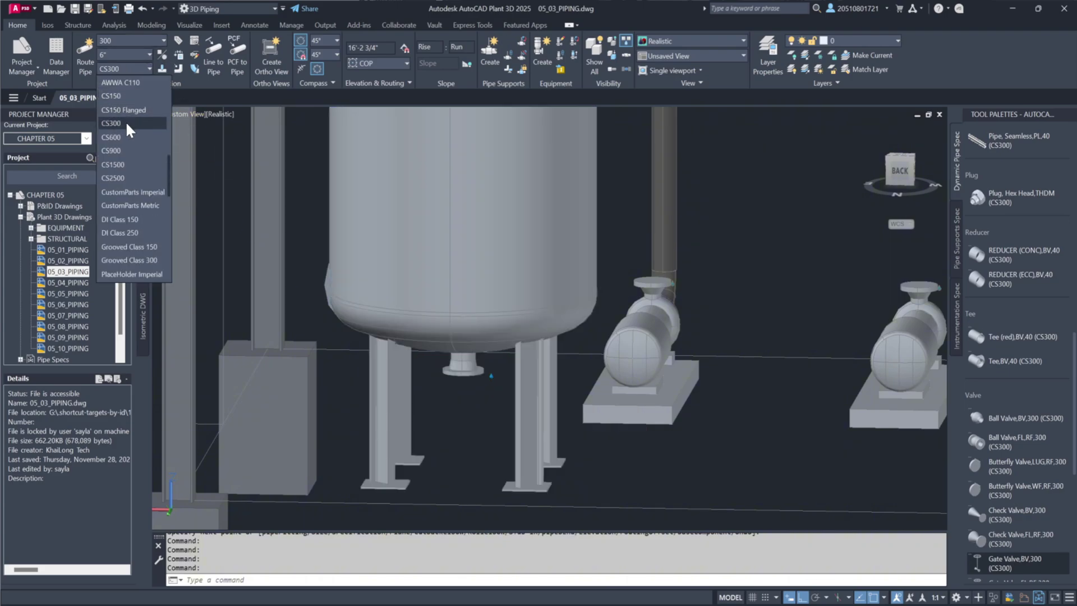
{"action": "left_click", "coordinate": [128, 98]}
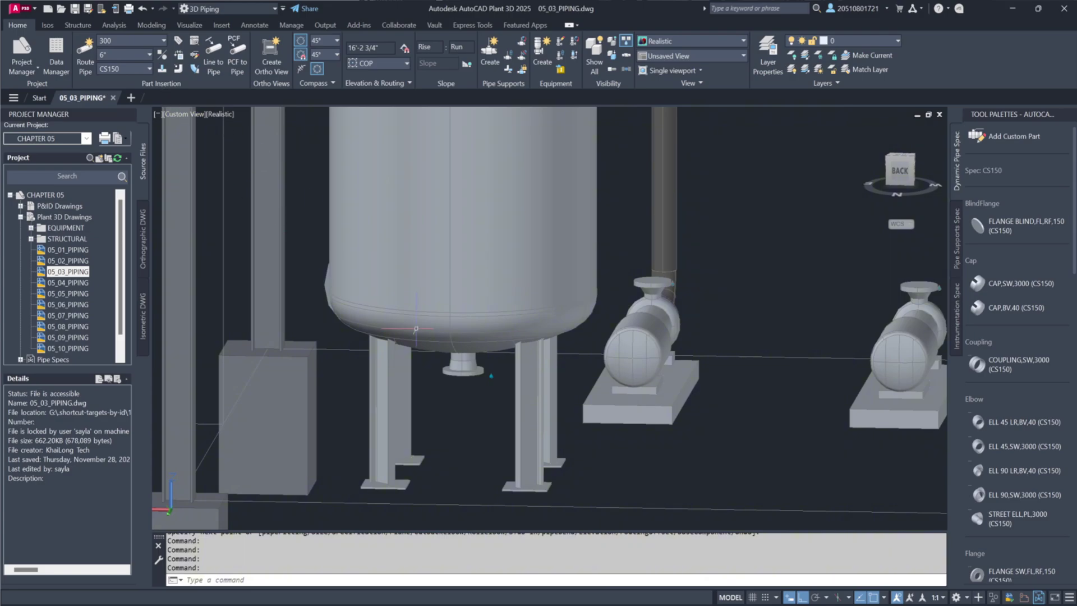
{"action": "scroll", "coordinate": [582, 328], "scroll_direction": "down", "scroll_amount": 8}
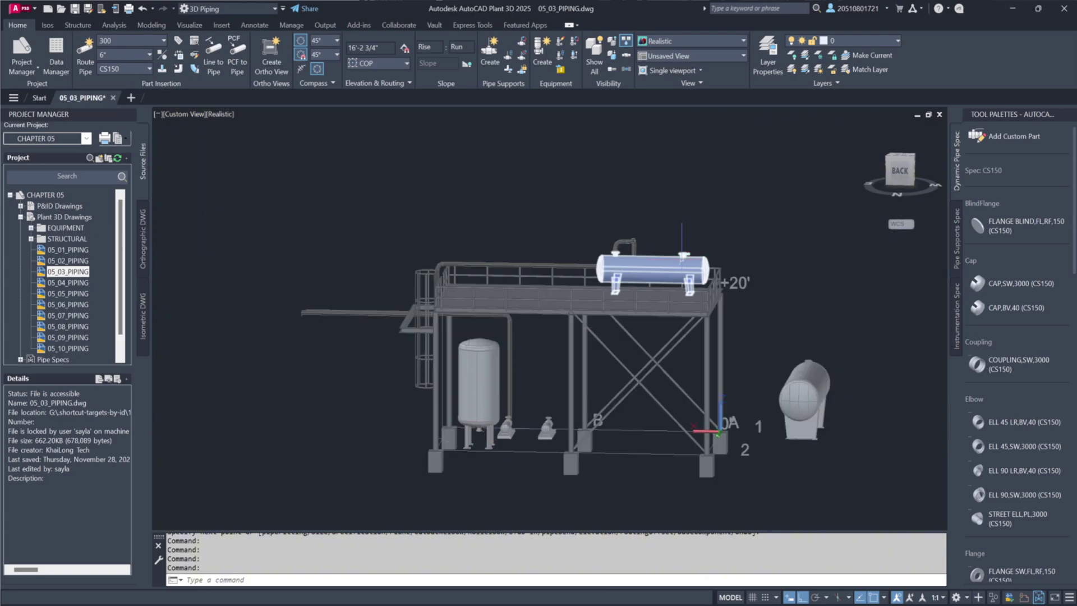
{"action": "scroll", "coordinate": [511, 431], "scroll_direction": "up", "scroll_amount": 5}
Step: Route a 6' horizontal run and a 17' riser from the tank's bottom nozzle
{"action": "scroll", "coordinate": [510, 431], "scroll_direction": "up", "scroll_amount": 5}
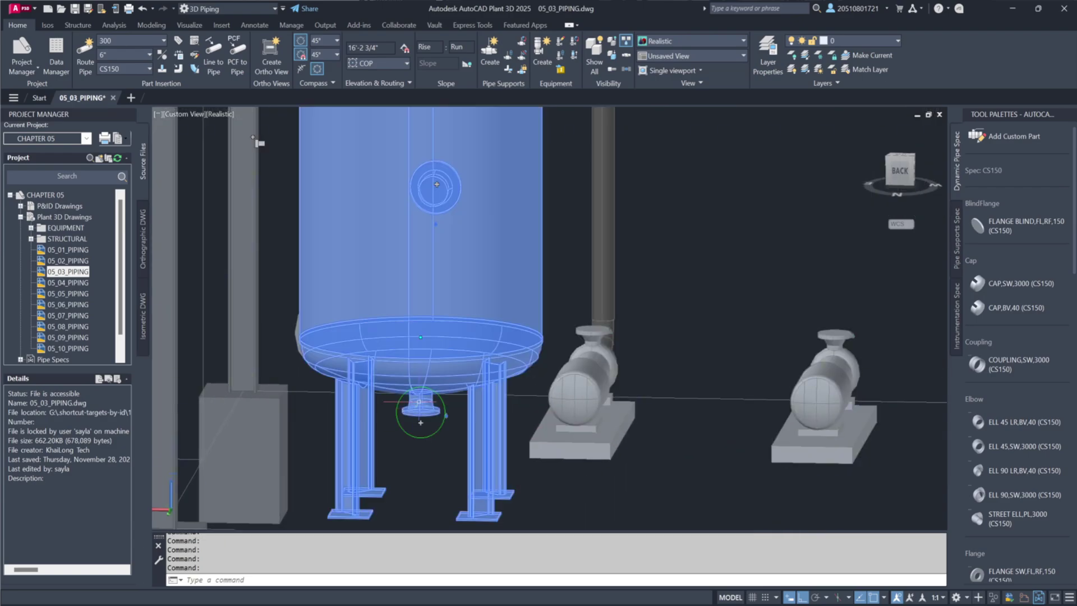
{"action": "left_click", "coordinate": [420, 422]}
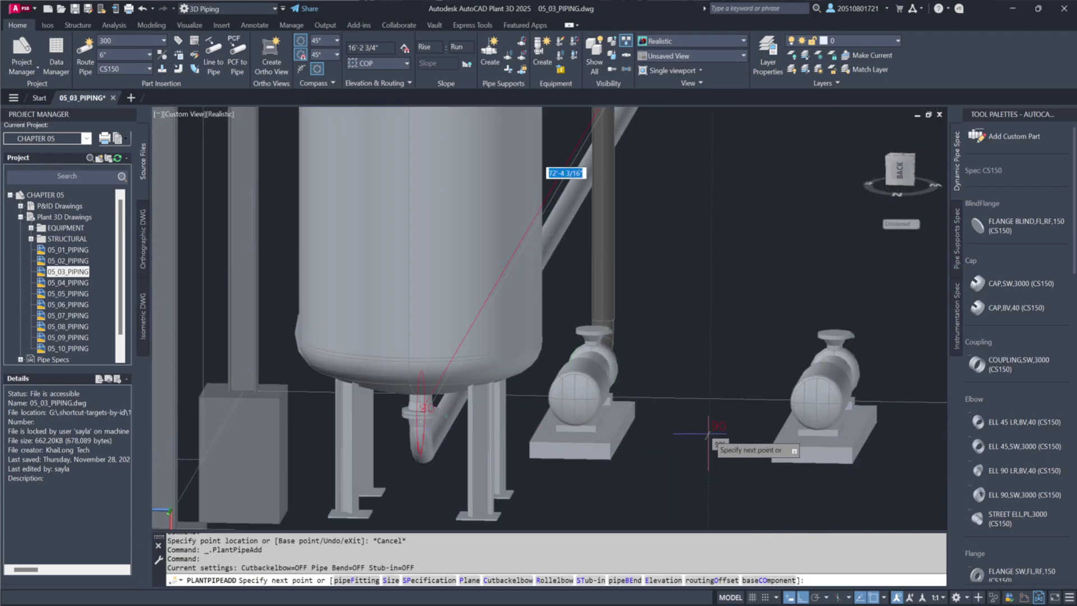
{"action": "type", "text": "6'"}
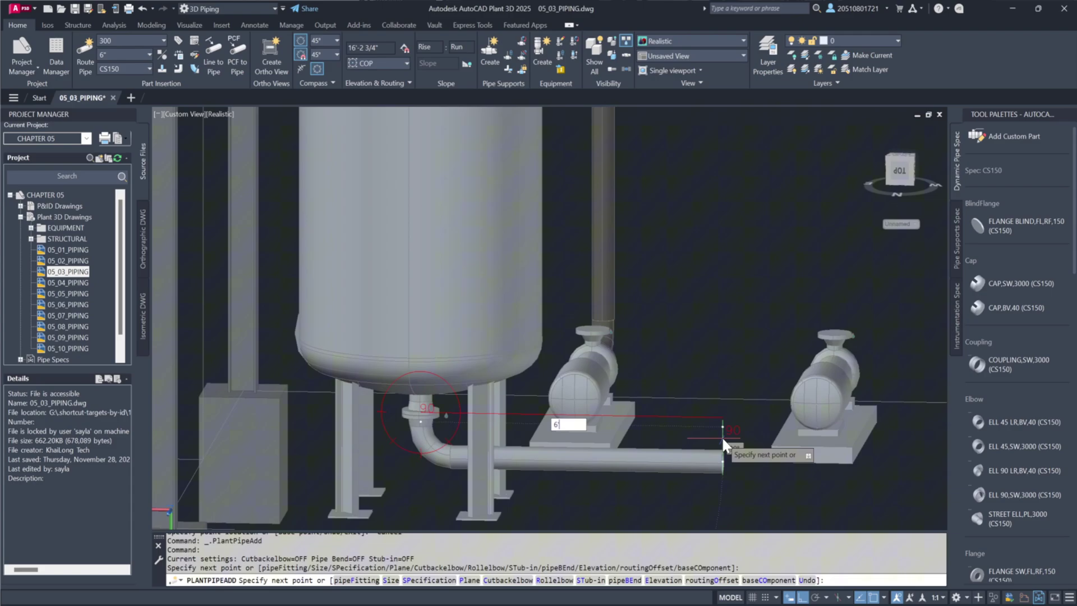
{"action": "key", "text": "Return"}
{"action": "type", "text": "17'"}
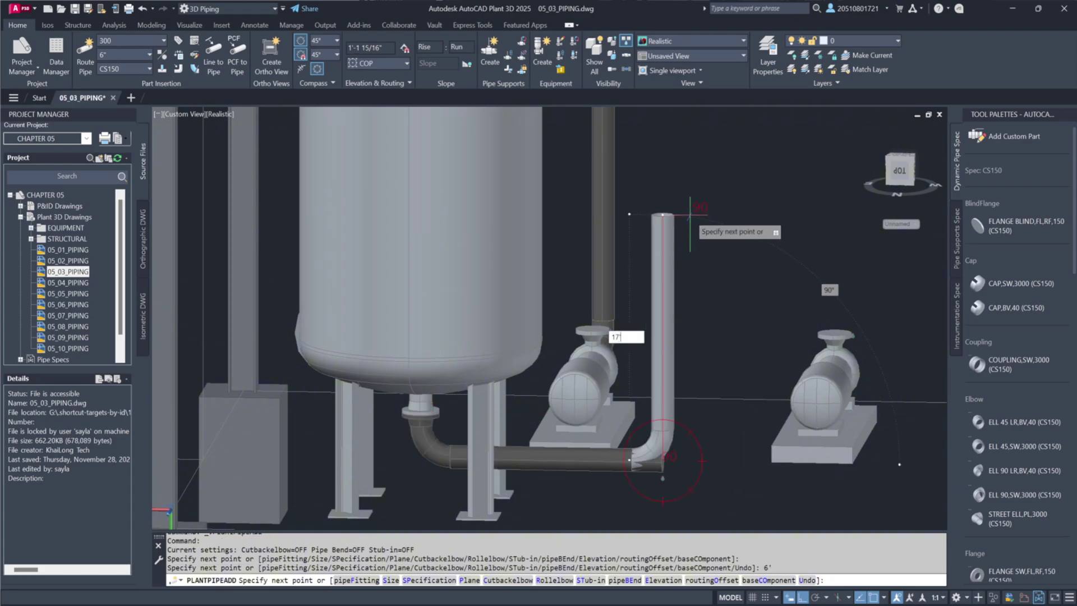
{"action": "key", "text": "Return"}
{"action": "scroll", "coordinate": [721, 215], "scroll_direction": "down", "scroll_amount": 3}
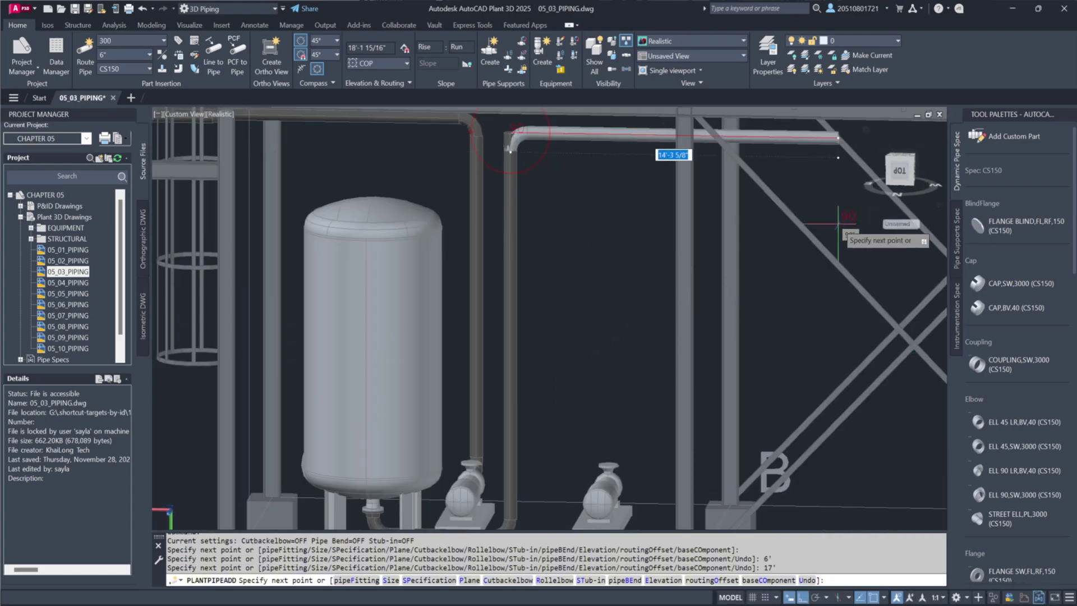
{"action": "scroll", "coordinate": [593, 443], "scroll_direction": "up", "scroll_amount": 3}
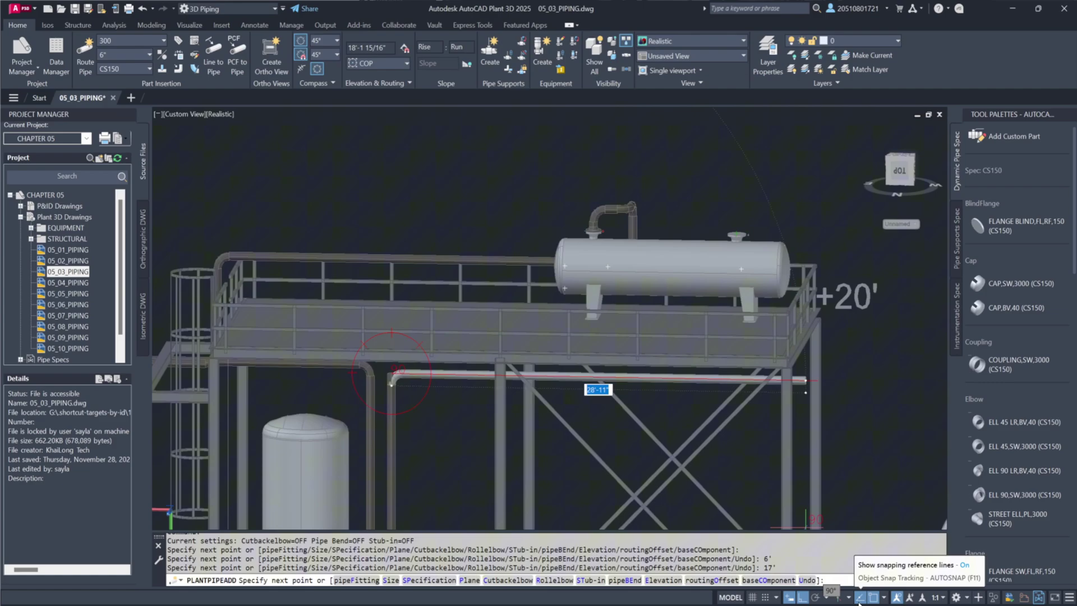
Step: Extend the run under the platform to a turn-up point at the platform edge
{"action": "scroll", "coordinate": [707, 392], "scroll_direction": "up", "scroll_amount": 2}
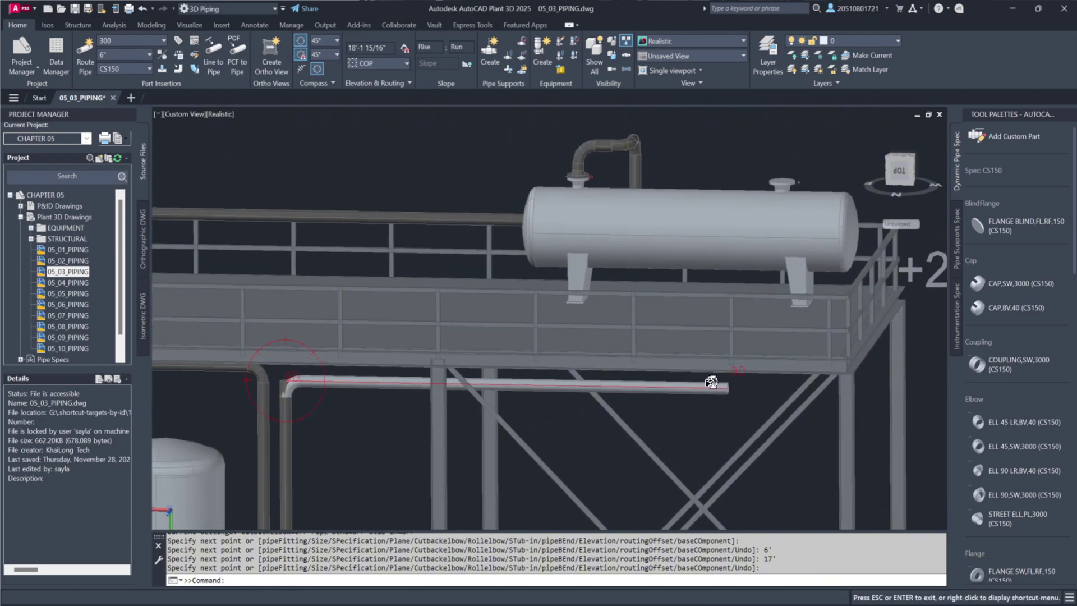
{"action": "middle_click_drag", "start_coordinate": [664, 440], "coordinate": [797, 387]}
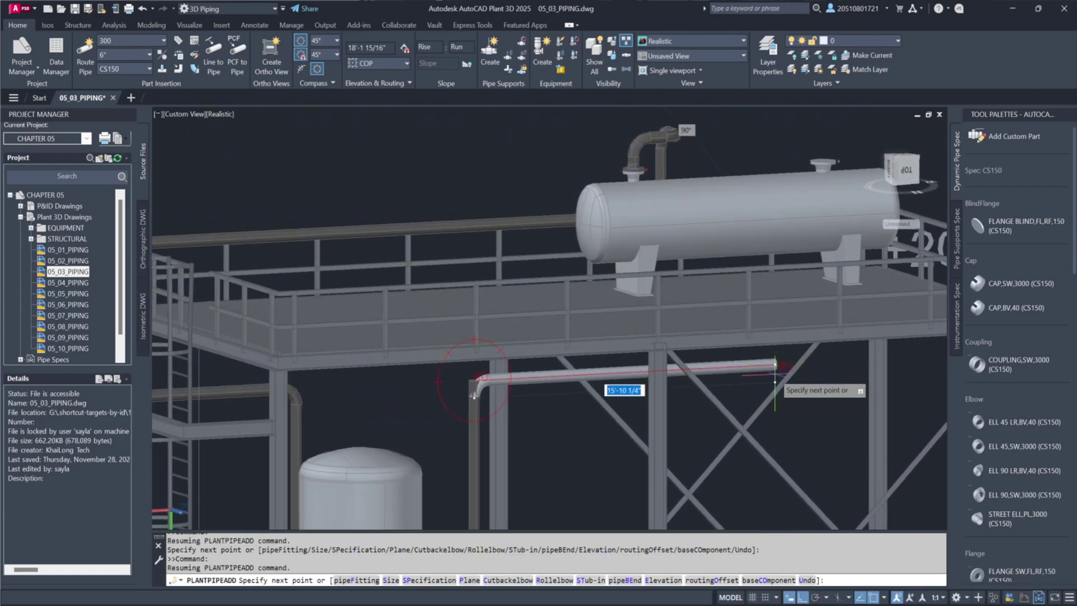
{"action": "scroll", "coordinate": [636, 388], "scroll_direction": "down", "scroll_amount": 3}
{"action": "scroll", "coordinate": [680, 242], "scroll_direction": "up", "scroll_amount": 2}
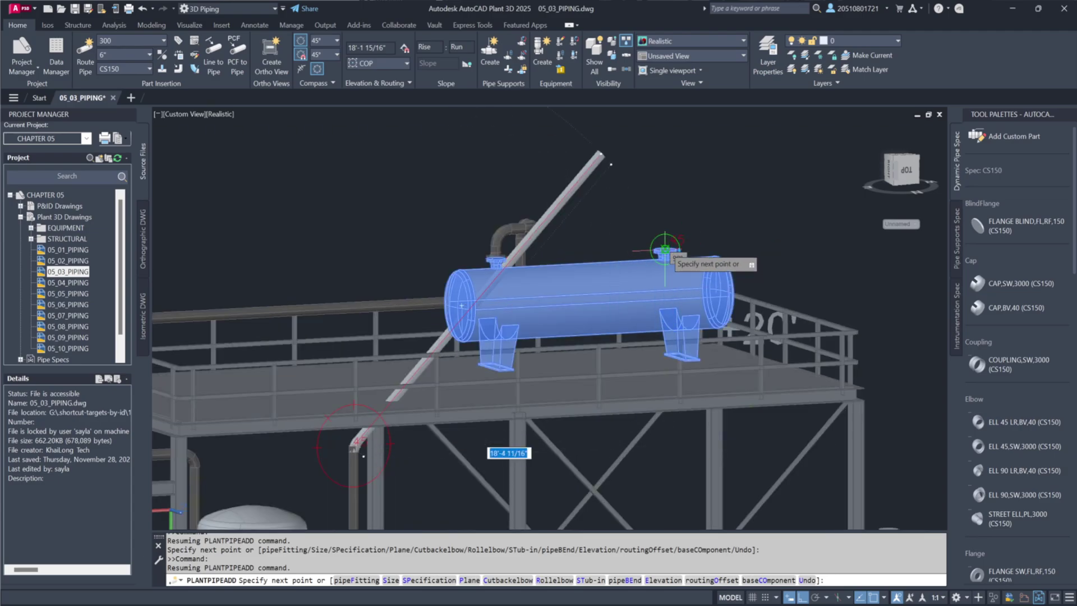
{"action": "key", "text": "F11"}
{"action": "middle_click_drag", "start_coordinate": [657, 219], "coordinate": [746, 190], "text": "shift"}
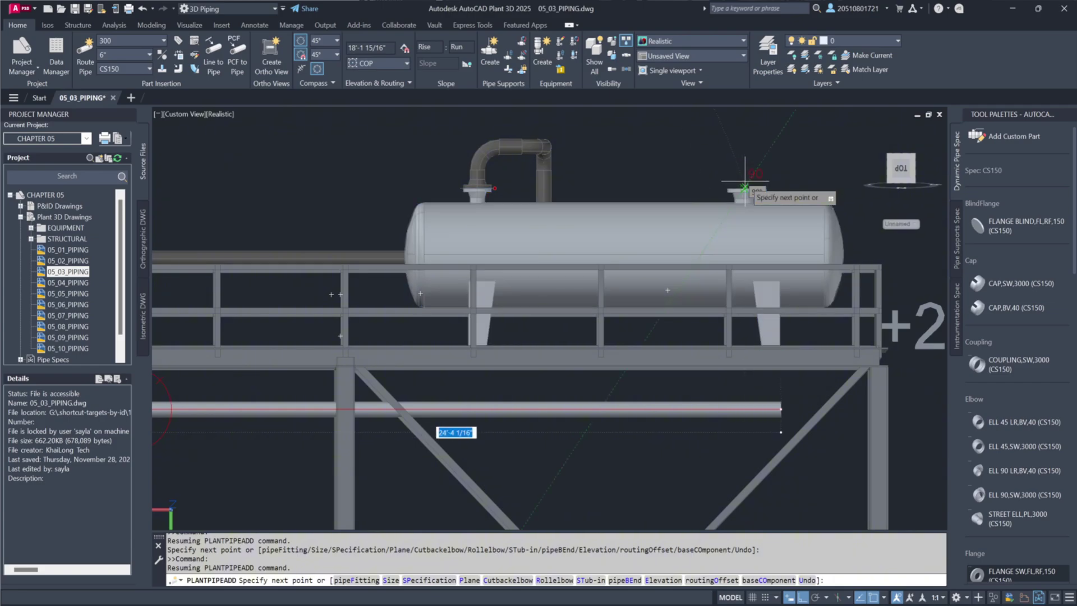
{"action": "left_click", "coordinate": [745, 187]}
Step: Rise the line 12' vertically and view the horizontal vessel near its top nozzle
{"action": "middle_click_drag", "start_coordinate": [768, 190], "coordinate": [710, 179], "text": "shift"}
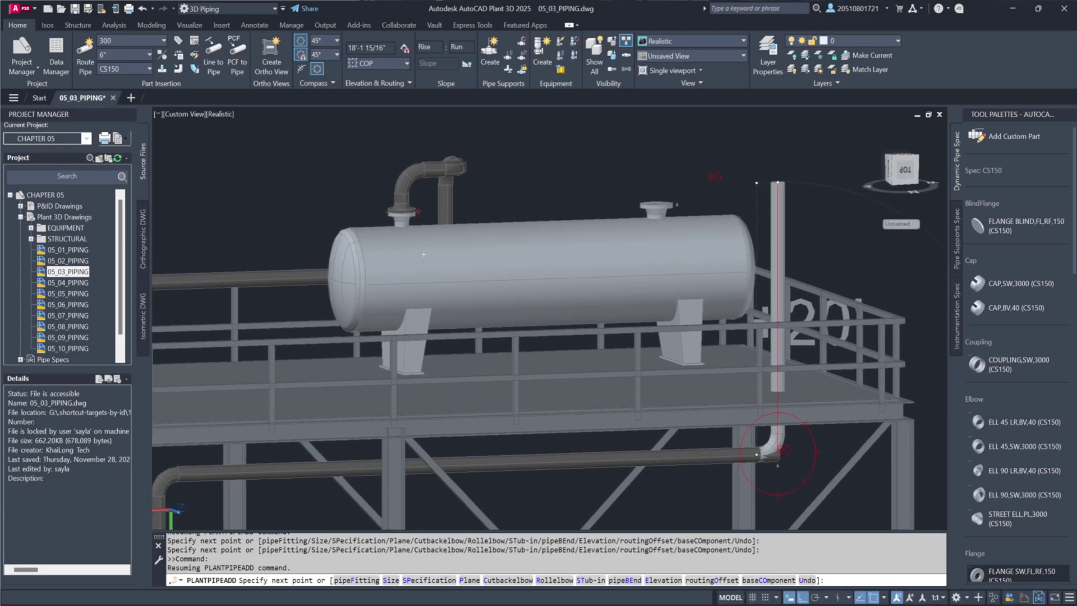
{"action": "type", "text": "12'"}
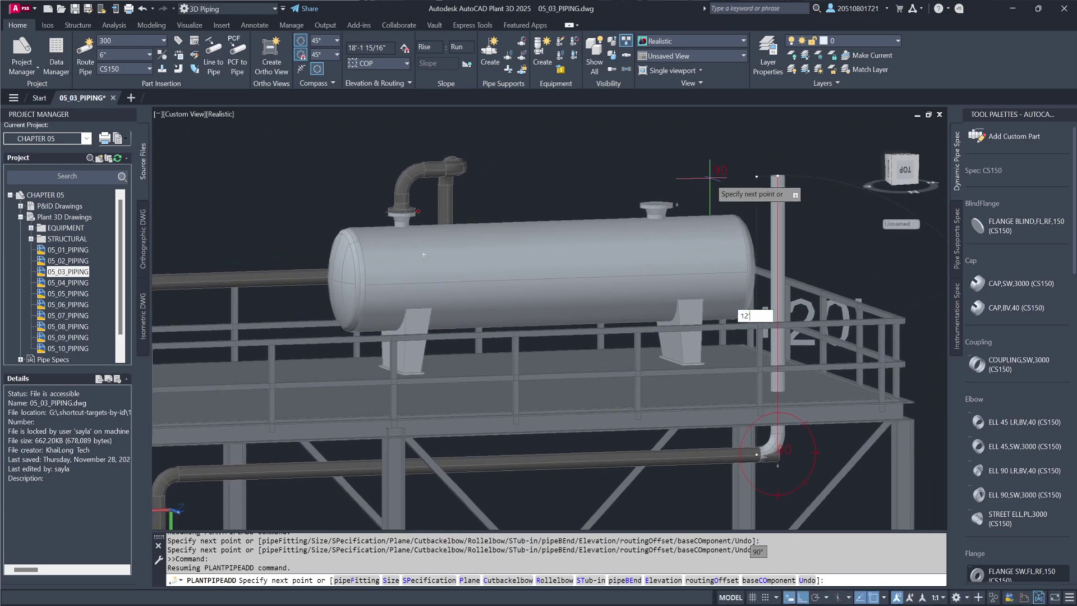
{"action": "key", "text": "Return"}
{"action": "key", "text": "Return"}
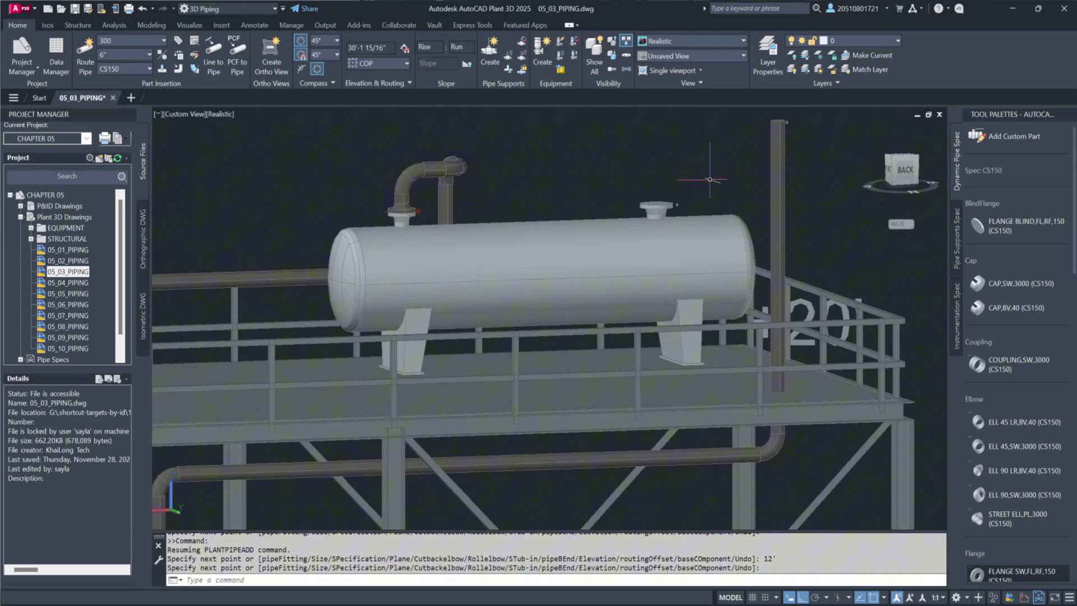
{"action": "scroll", "coordinate": [709, 178], "scroll_direction": "down", "scroll_amount": 4}
{"action": "middle_click_drag", "start_coordinate": [709, 179], "coordinate": [709, 145], "text": "shift"}
{"action": "scroll", "coordinate": [750, 319], "scroll_direction": "up", "scroll_amount": 3}
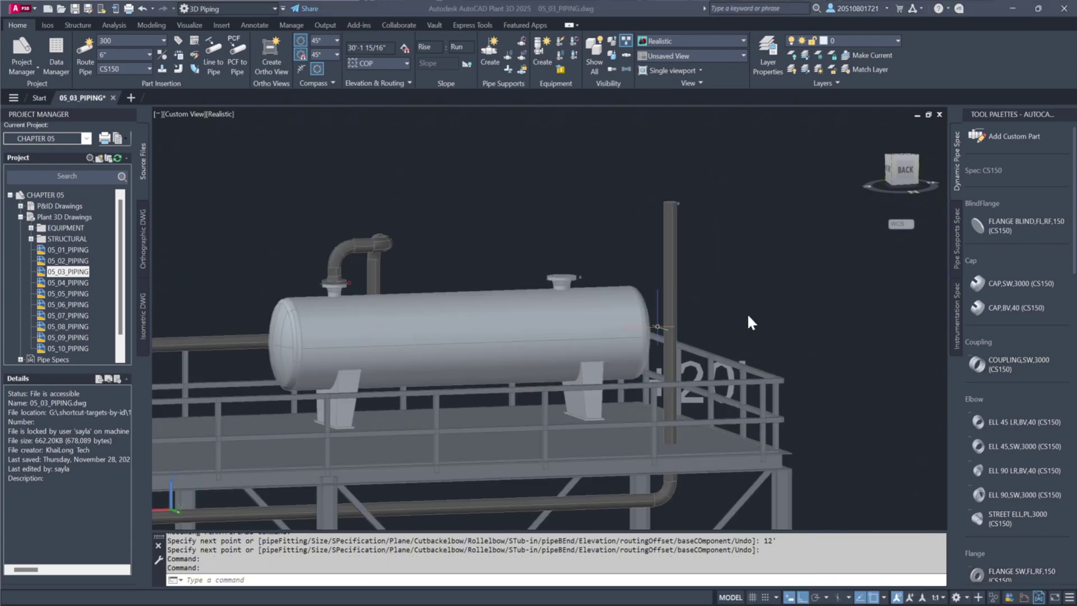
{"action": "middle_click_drag", "start_coordinate": [662, 314], "coordinate": [717, 344], "text": "shift"}
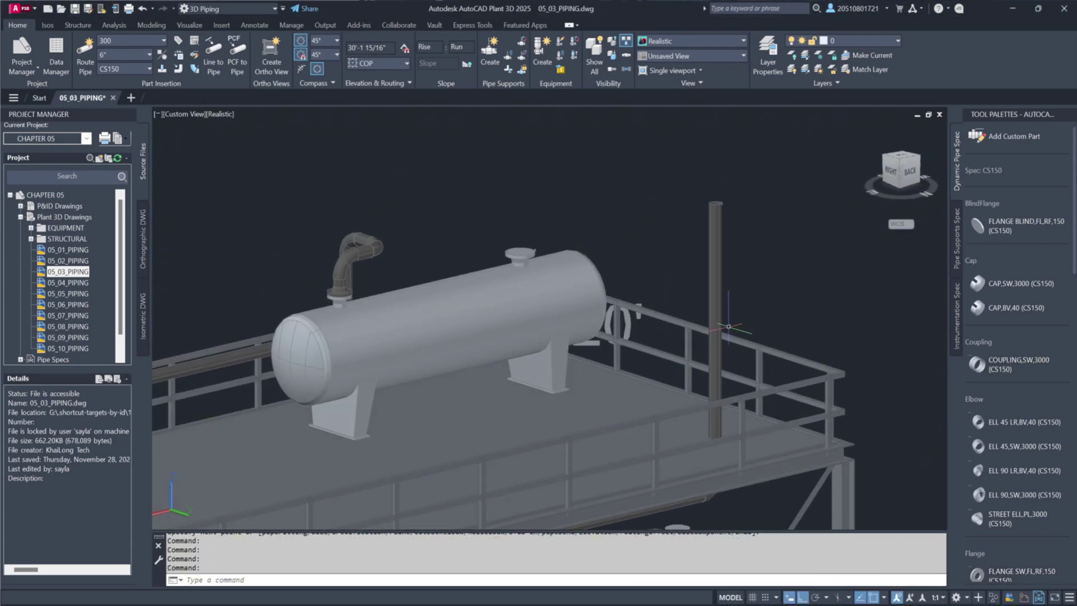
{"action": "scroll", "coordinate": [558, 223], "scroll_direction": "up", "scroll_amount": 2}
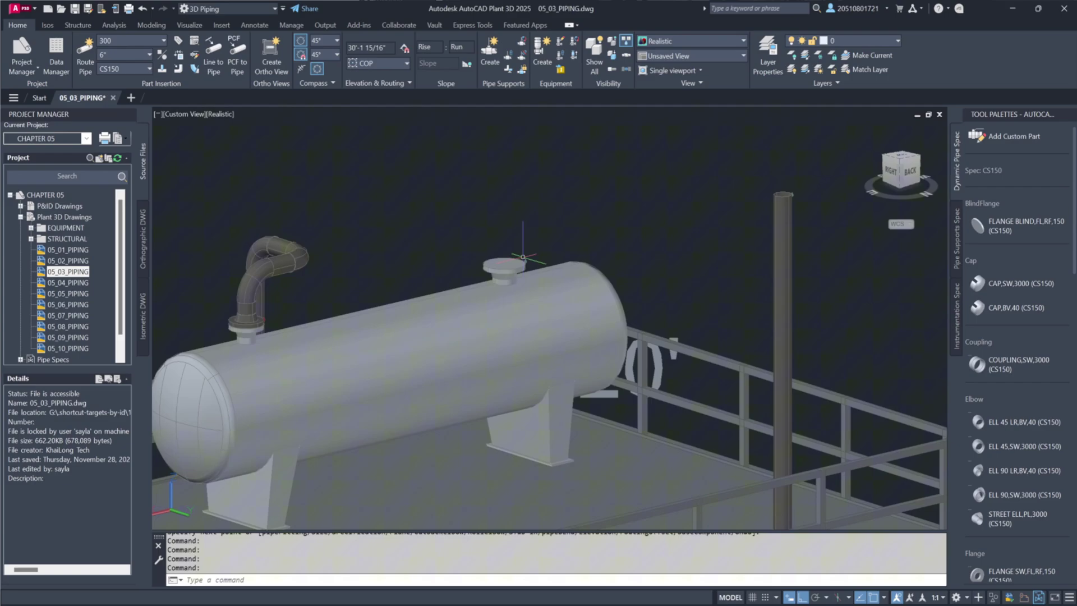
{"action": "left_click", "coordinate": [523, 257]}
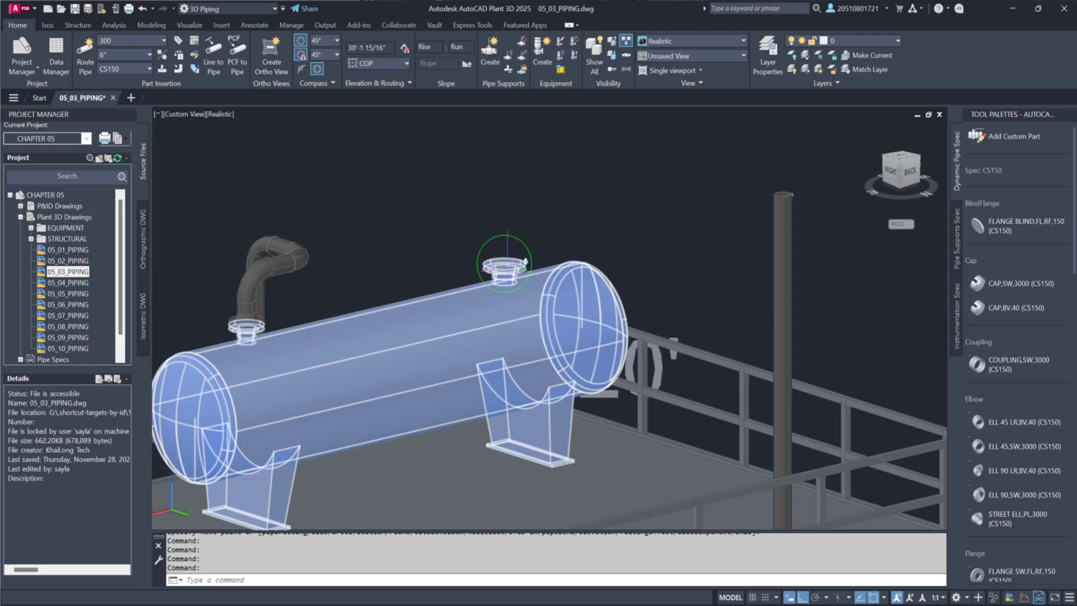
Step: Set the routing size to 8" and the pipe spec to CS300
{"action": "key", "text": "Escape"}
{"action": "left_click", "coordinate": [138, 54]}
{"action": "scroll", "coordinate": [126, 104], "scroll_direction": "up", "scroll_amount": 1}
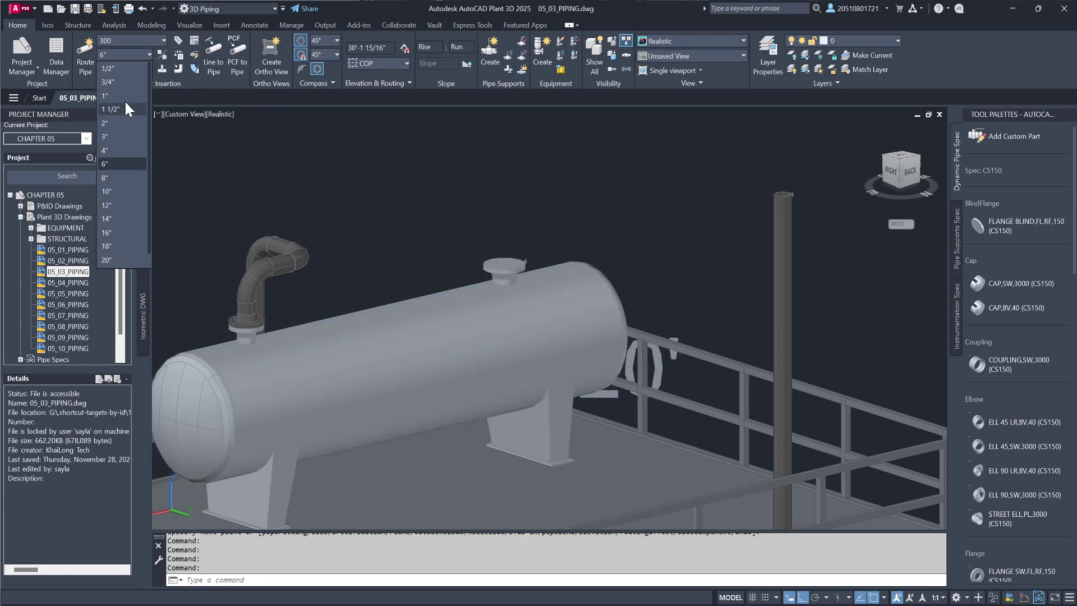
{"action": "left_click", "coordinate": [128, 177]}
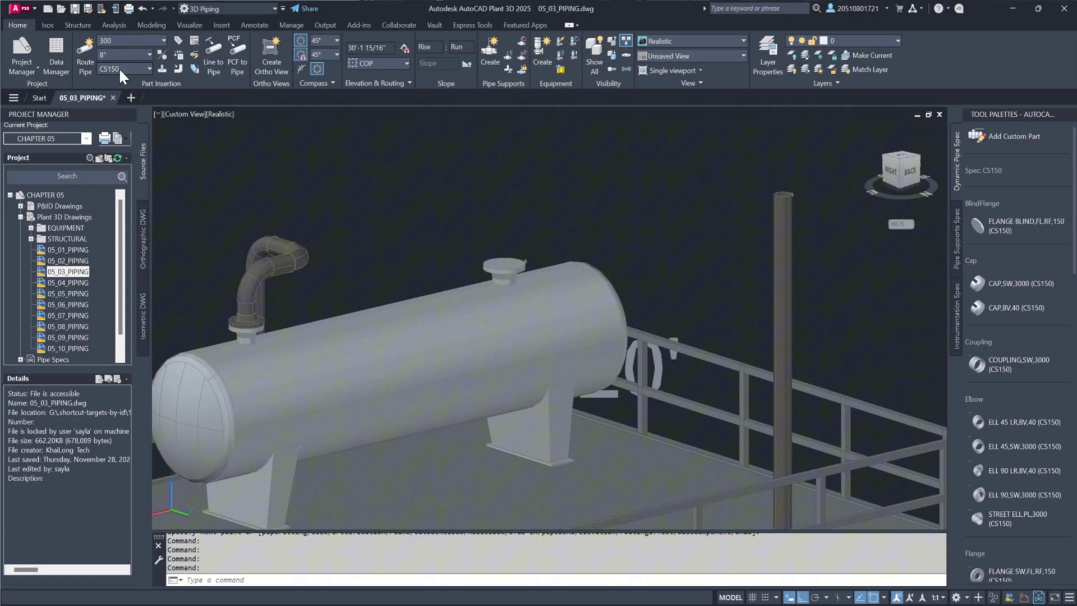
{"action": "left_click", "coordinate": [119, 68]}
{"action": "scroll", "coordinate": [110, 123], "scroll_direction": "up", "scroll_amount": 3}
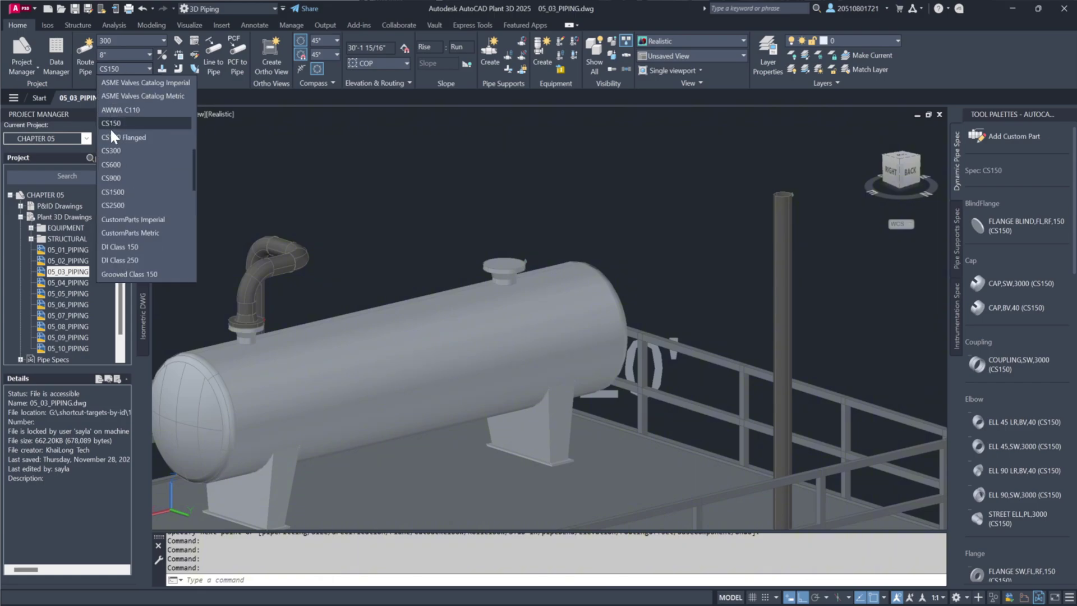
{"action": "left_click", "coordinate": [111, 150]}
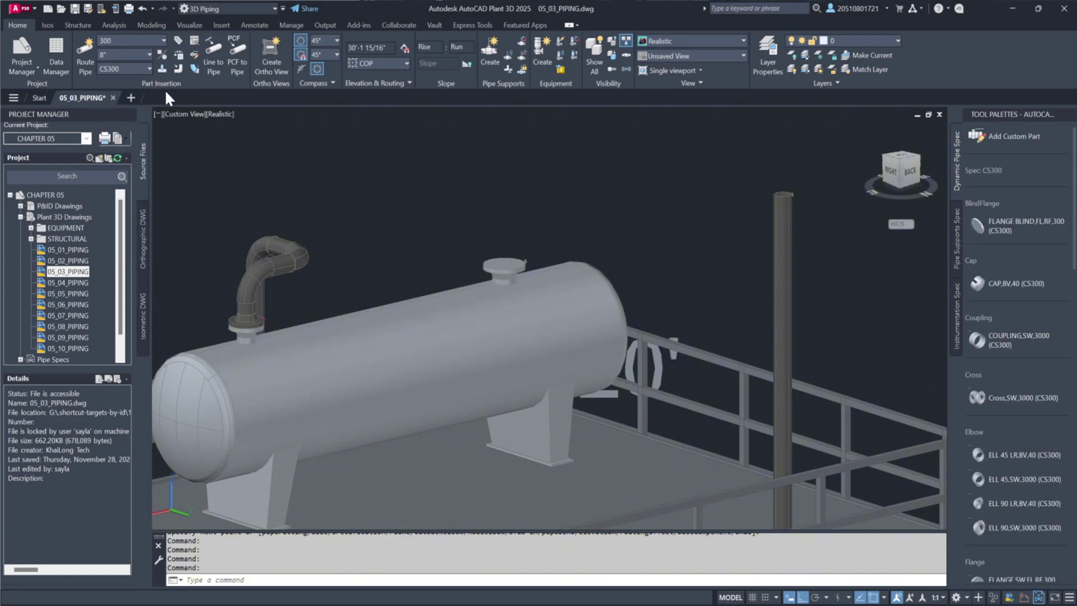
{"action": "scroll", "coordinate": [1021, 376], "scroll_direction": "down", "scroll_amount": 4}
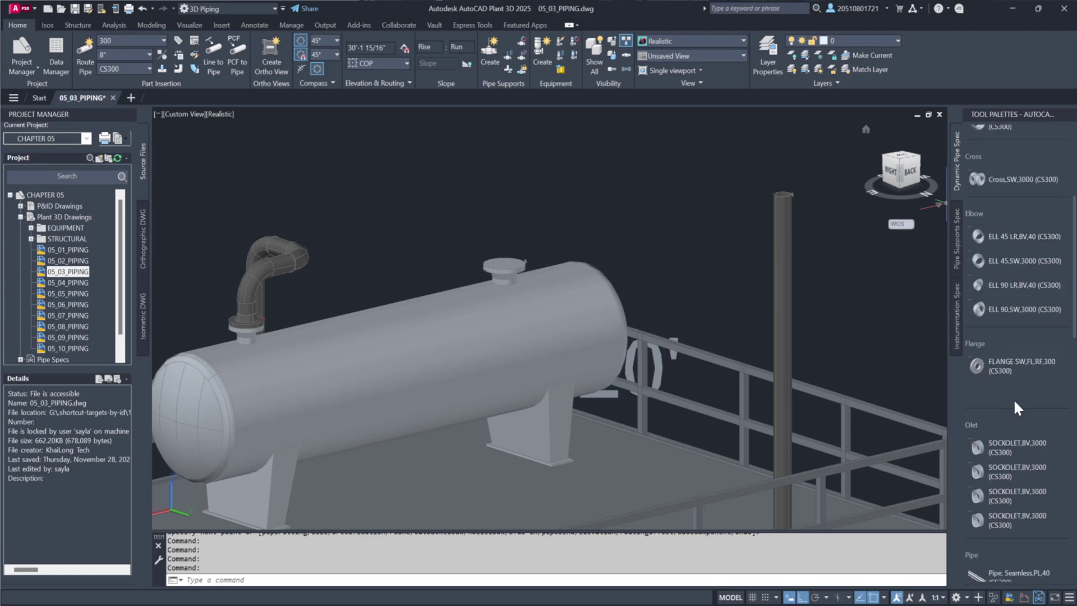
{"action": "left_click", "coordinate": [1017, 393]}
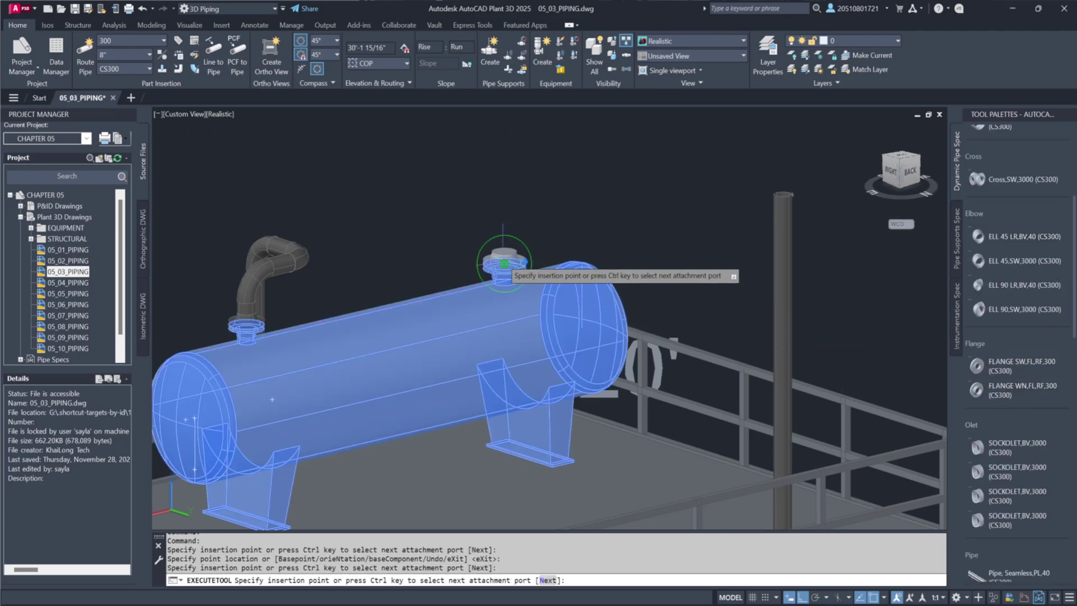
Step: Place a 300# weld neck flange on the vessel's top nozzle at default rotation
{"action": "scroll", "coordinate": [504, 265], "scroll_direction": "up", "scroll_amount": 5}
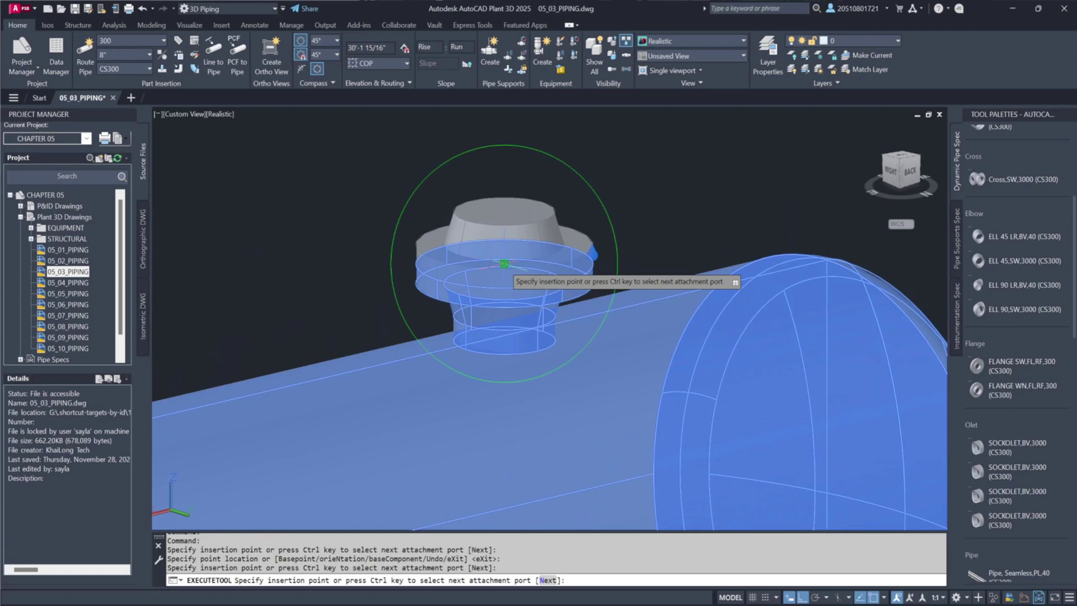
{"action": "left_click", "coordinate": [505, 263]}
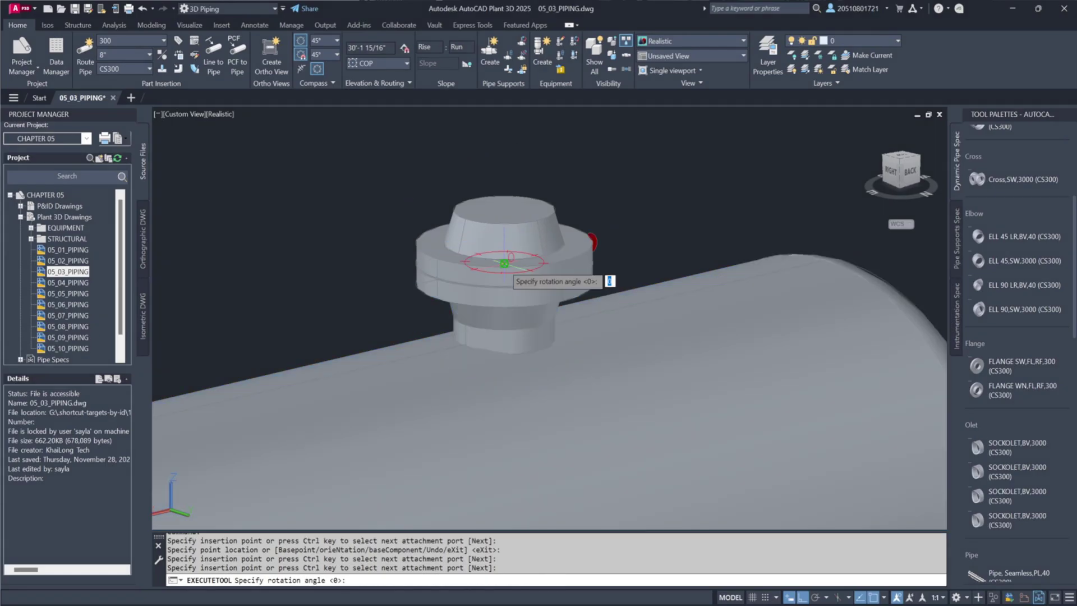
{"action": "left_click", "coordinate": [676, 222]}
{"action": "key", "text": "Escape"}
{"action": "middle_click_drag", "start_coordinate": [668, 230], "coordinate": [532, 241], "text": "shift"}
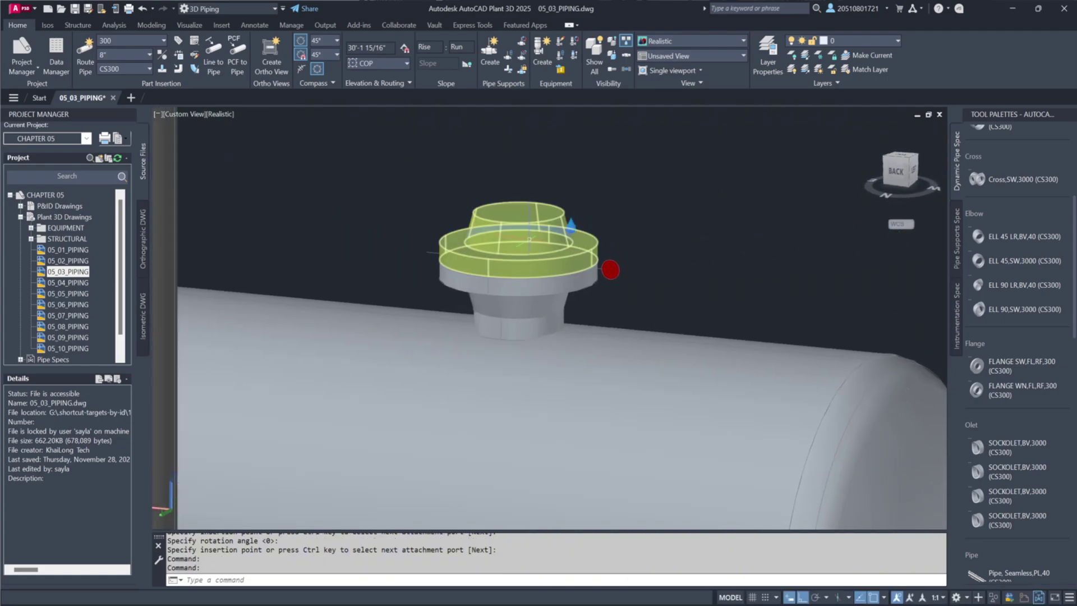
{"action": "scroll", "coordinate": [632, 276], "scroll_direction": "down", "scroll_amount": 2}
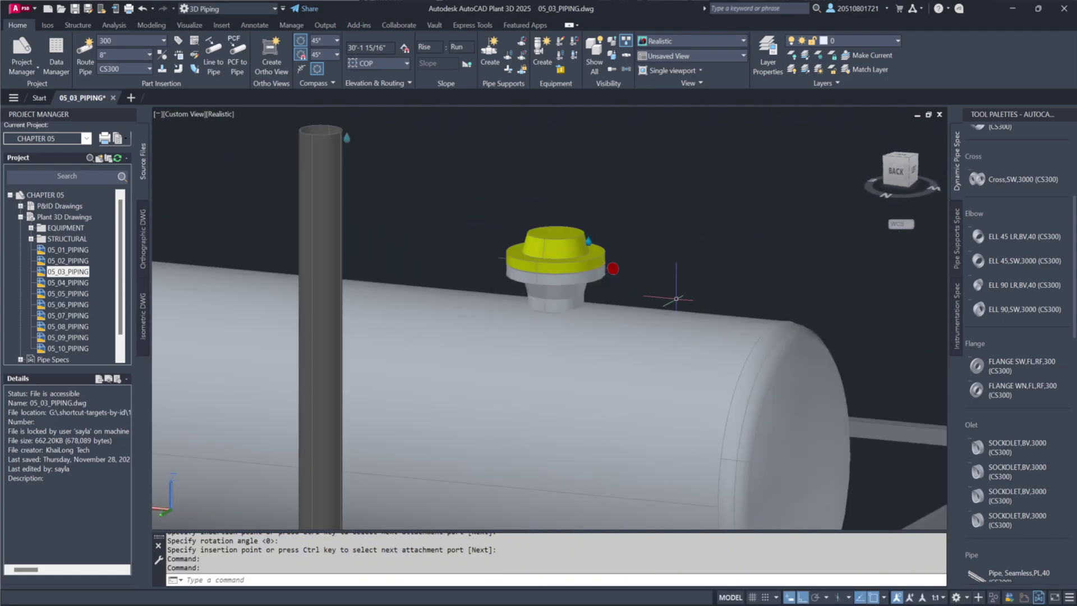
{"action": "scroll", "coordinate": [1012, 297], "scroll_direction": "down", "scroll_amount": 3}
Step: Add a concentric reducer on the flange's open port at default rotation and select it
{"action": "scroll", "coordinate": [1010, 311], "scroll_direction": "down", "scroll_amount": 10}
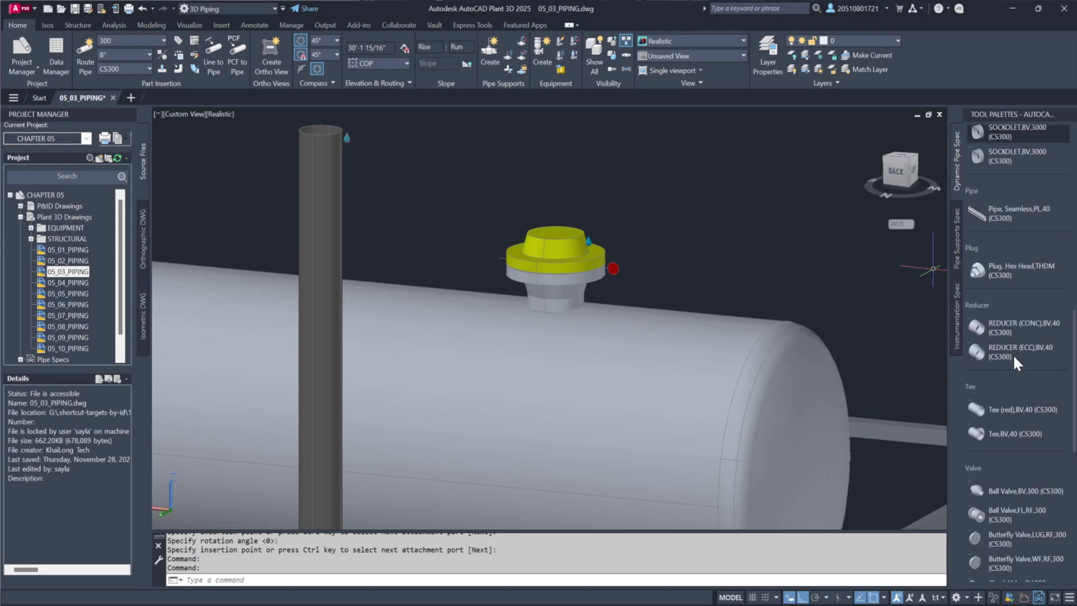
{"action": "left_click", "coordinate": [1035, 329]}
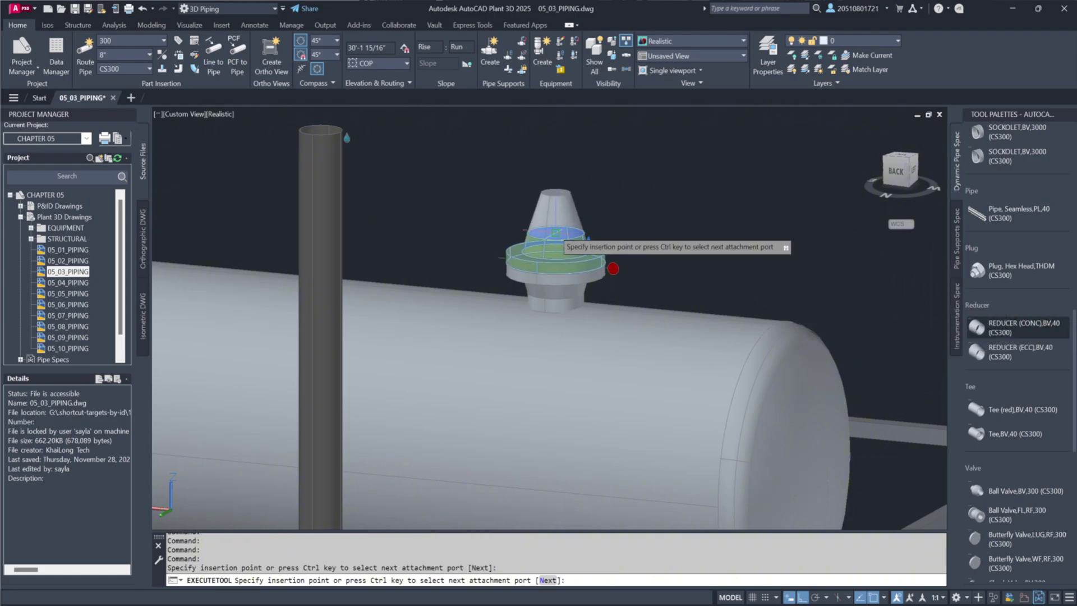
{"action": "left_click", "coordinate": [554, 232]}
{"action": "key", "text": "Return"}
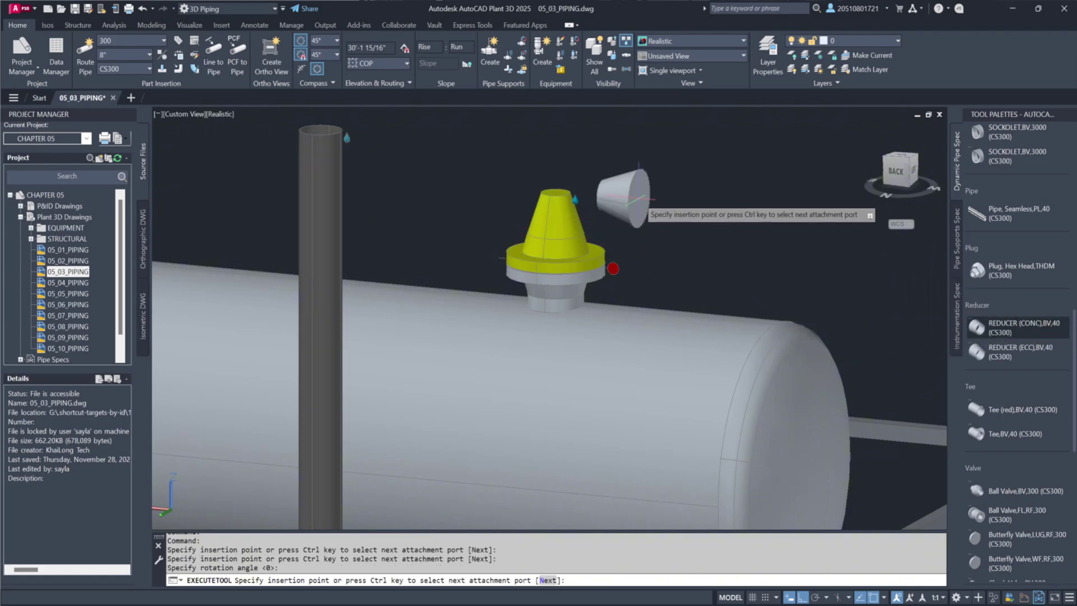
{"action": "key", "text": "Return"}
{"action": "left_click", "coordinate": [568, 221]}
{"action": "right_click", "coordinate": [570, 222]}
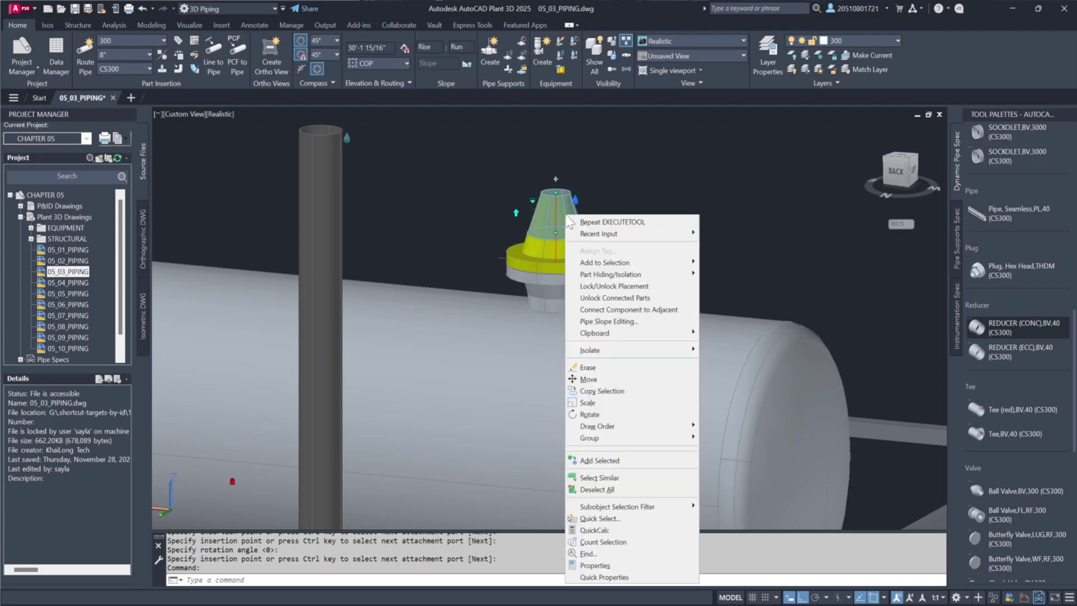
Step: Change the reducer size from 8"x4" to 8"x6" in the Properties palette
{"action": "left_click", "coordinate": [594, 565]}
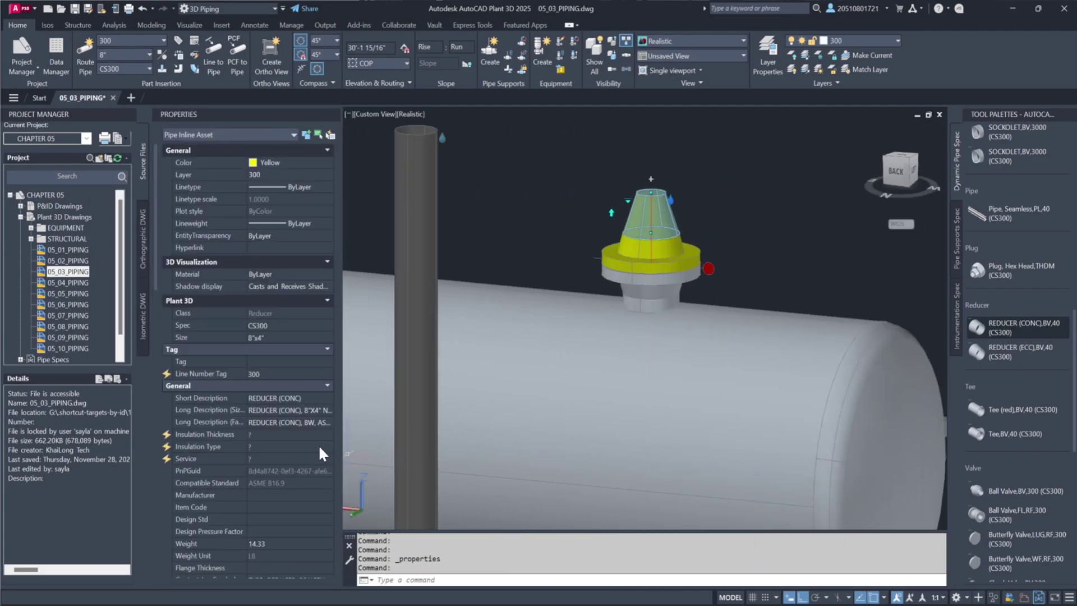
{"action": "left_click", "coordinate": [261, 337]}
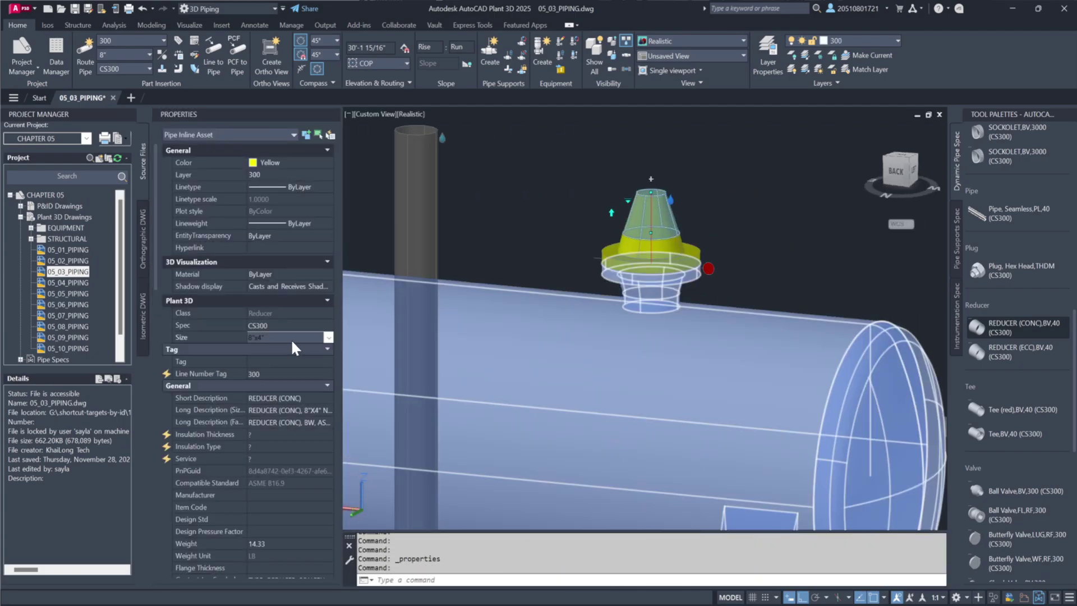
{"action": "left_click", "coordinate": [328, 338]}
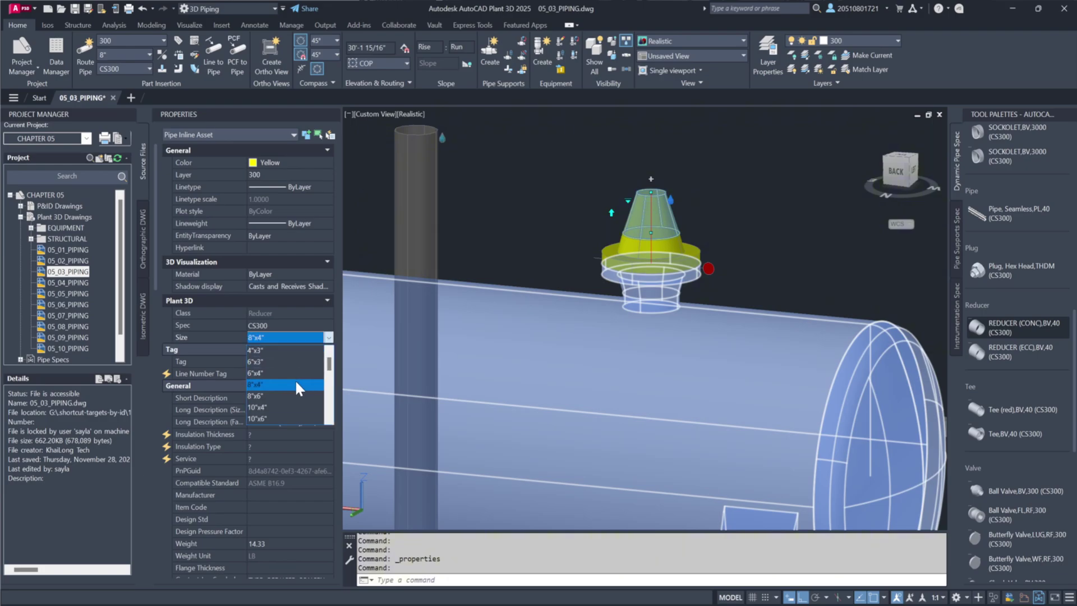
{"action": "left_click", "coordinate": [286, 395]}
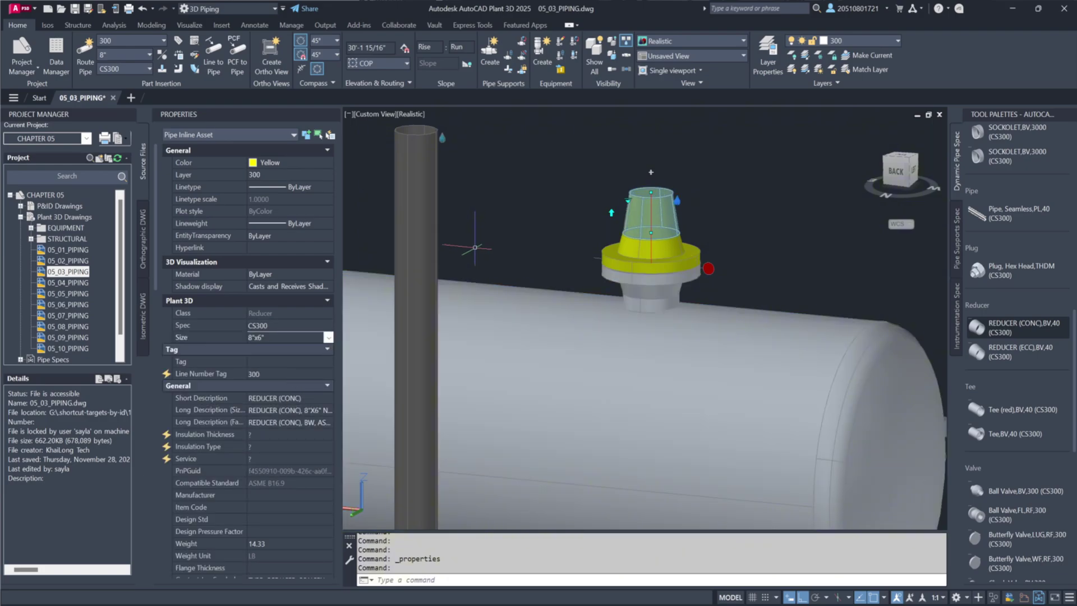
{"action": "left_click", "coordinate": [475, 247]}
{"action": "left_click", "coordinate": [334, 114]}
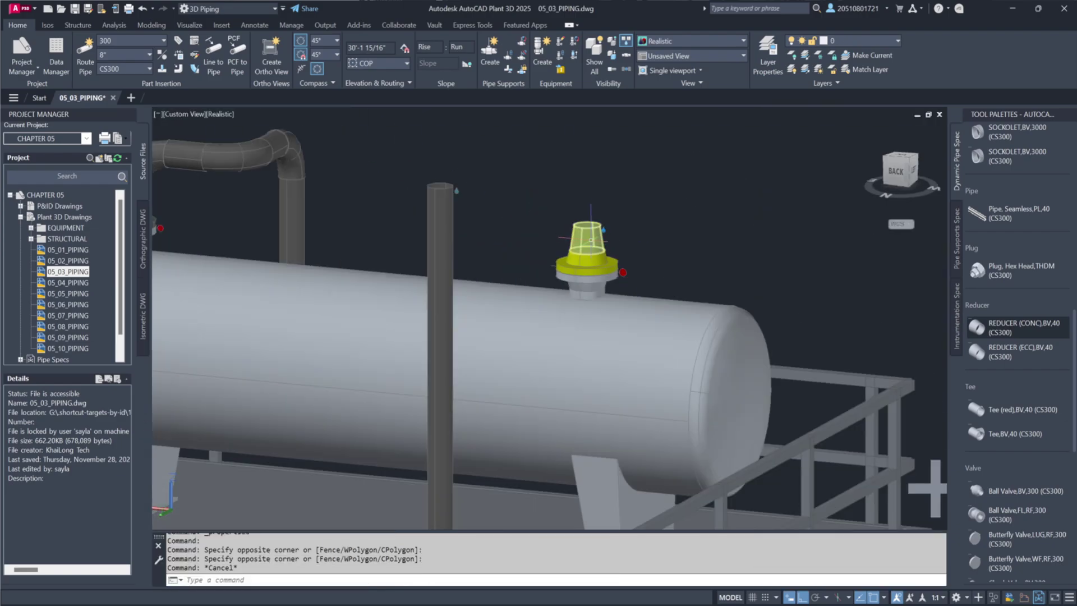
Step: Auto-route pipe from the 8x6 reducer's top to the vertical column, accepting the riser solution
{"action": "left_click", "coordinate": [587, 188]}
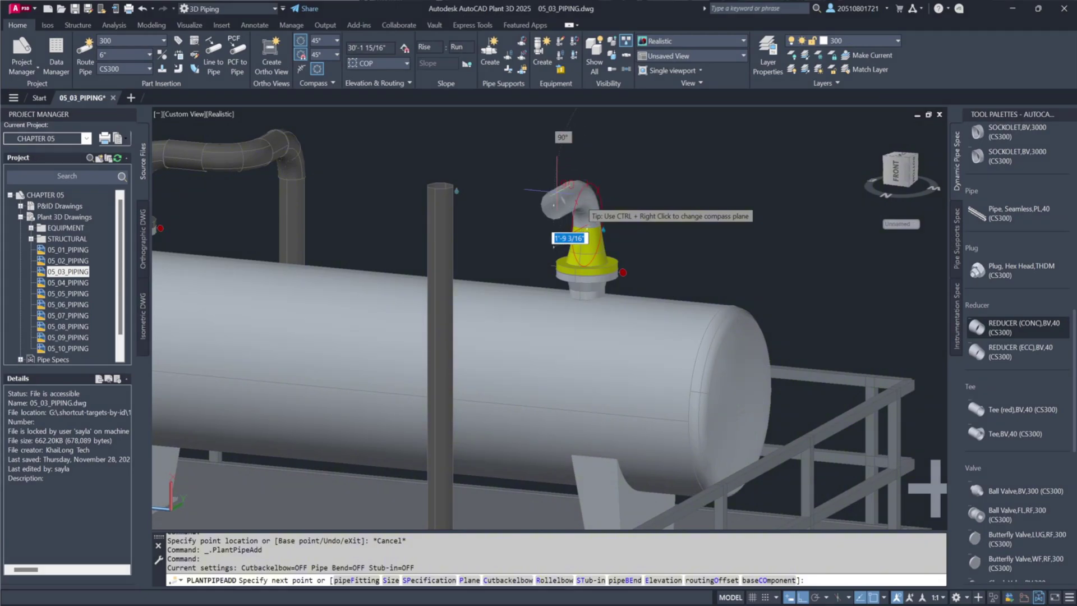
{"action": "middle_click_drag", "start_coordinate": [557, 190], "coordinate": [765, 208], "text": "shift"}
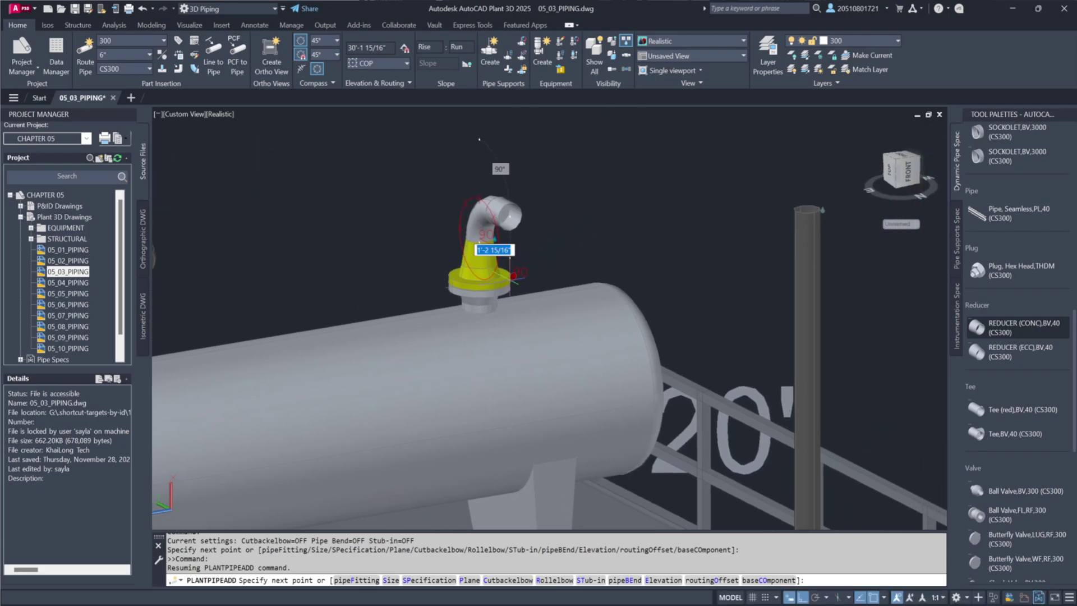
{"action": "left_click", "coordinate": [808, 211]}
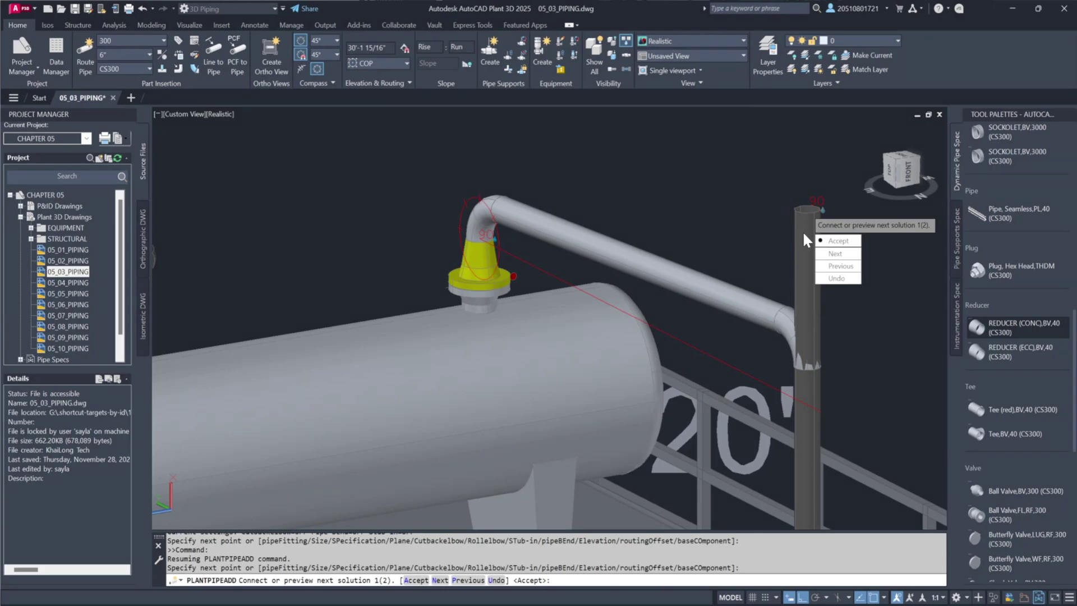
{"action": "left_click", "coordinate": [830, 256]}
{"action": "scroll", "coordinate": [743, 302], "scroll_direction": "down", "scroll_amount": 3}
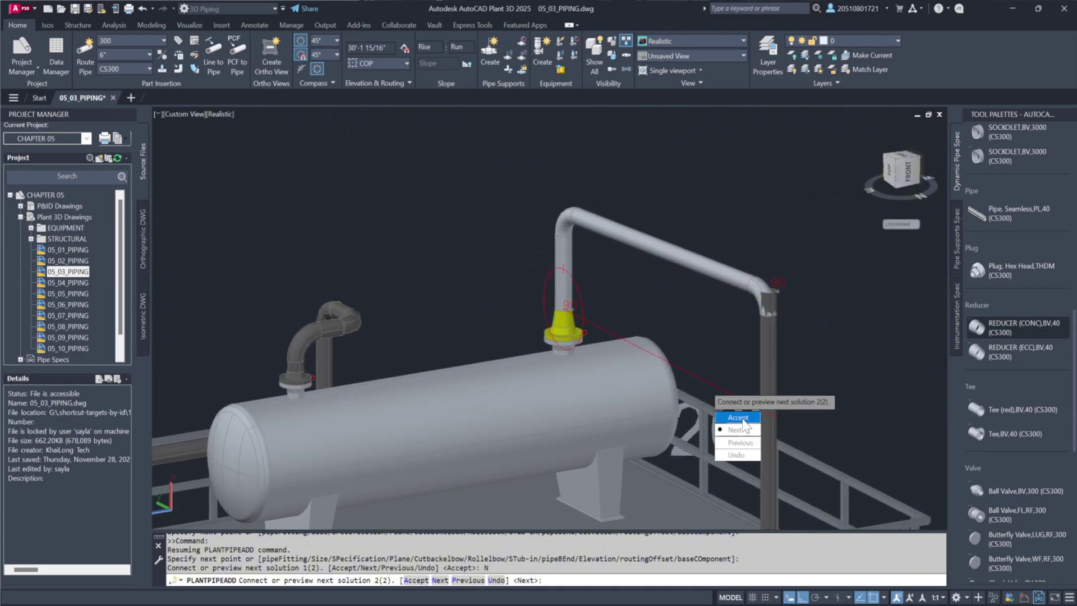
{"action": "left_click", "coordinate": [738, 418]}
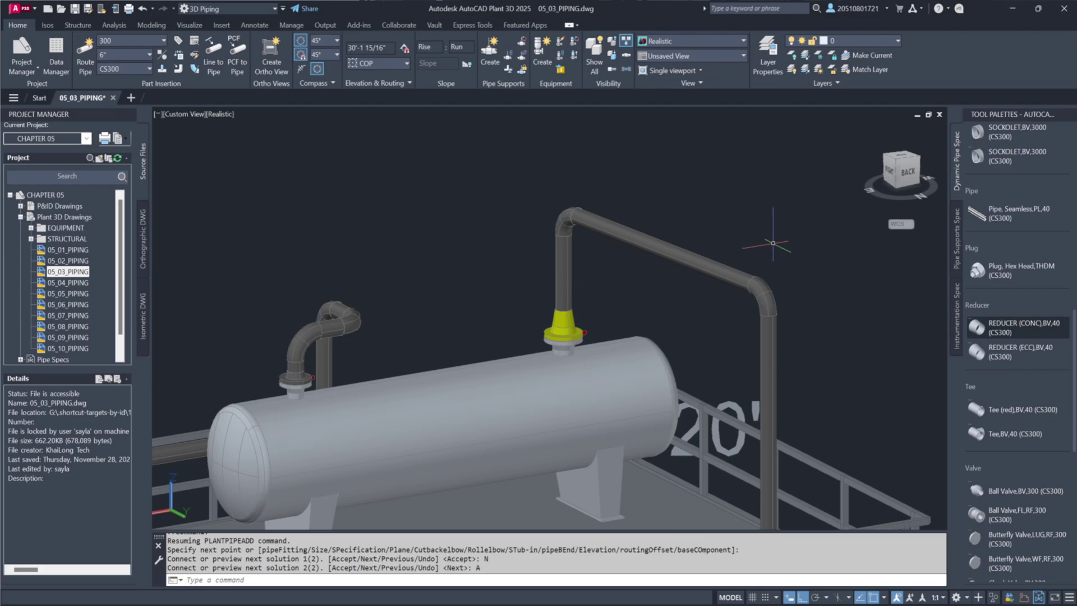
{"action": "middle_click_drag", "start_coordinate": [821, 387], "coordinate": [743, 344]}
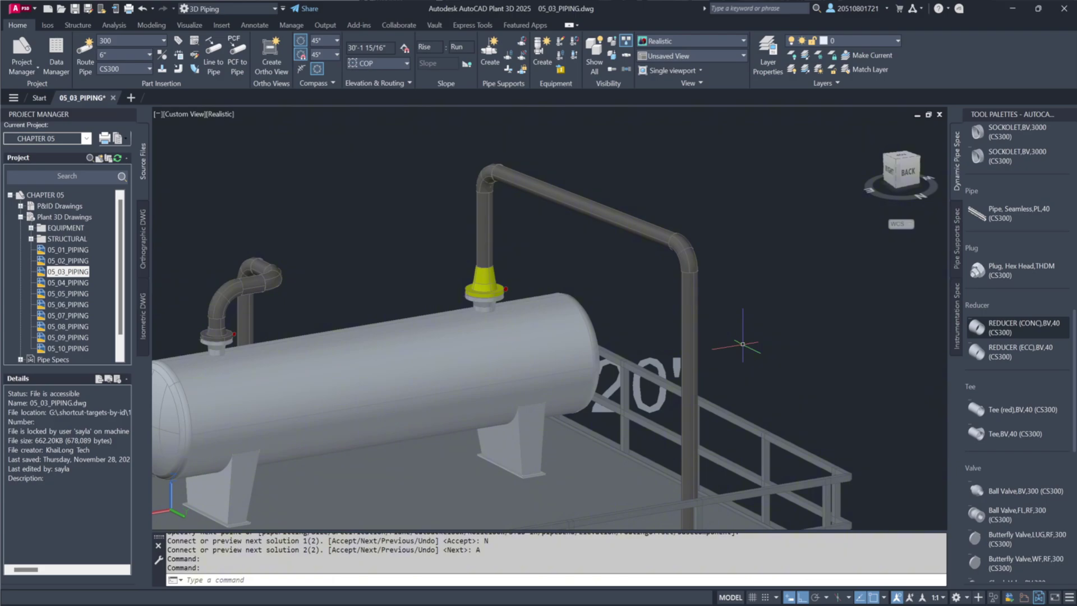
{"action": "scroll", "coordinate": [743, 344], "scroll_direction": "down", "scroll_amount": 5}
{"action": "middle_click_drag", "start_coordinate": [743, 344], "coordinate": [694, 331], "text": "shift"}
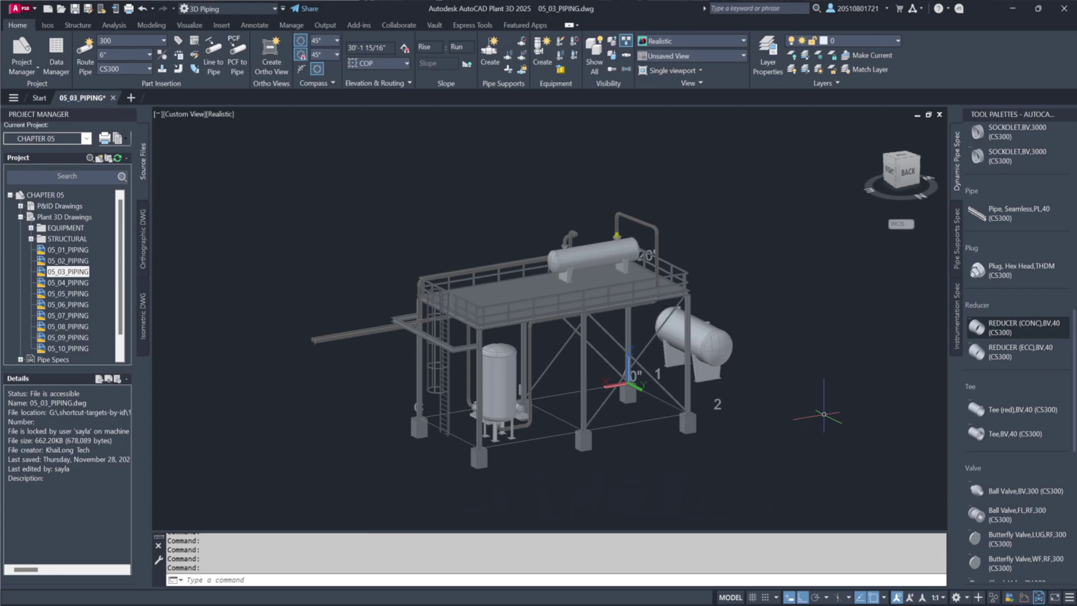